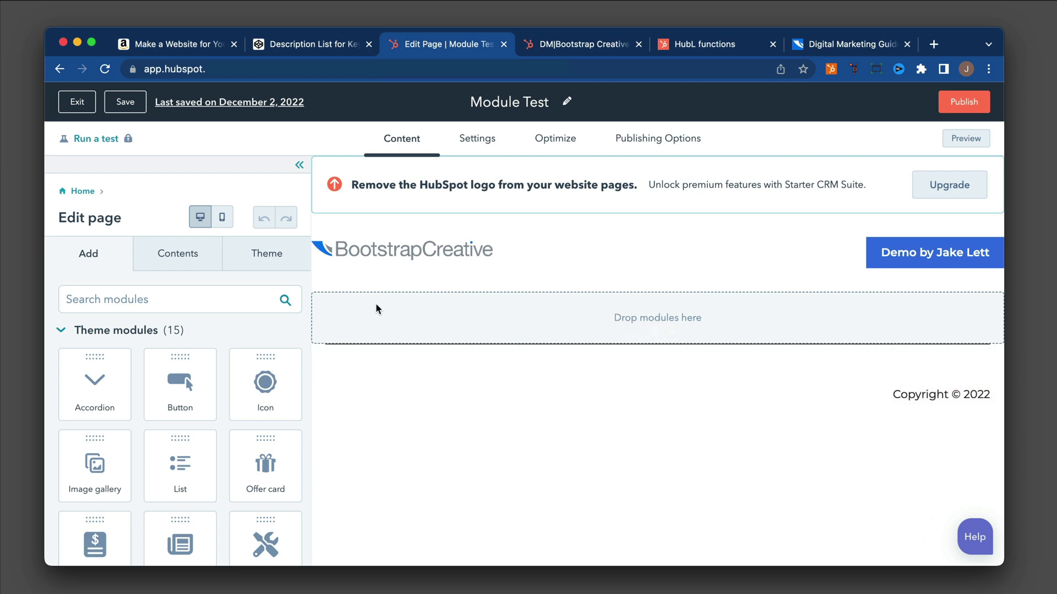
{"action": "left_click", "coordinate": [61, 333]}
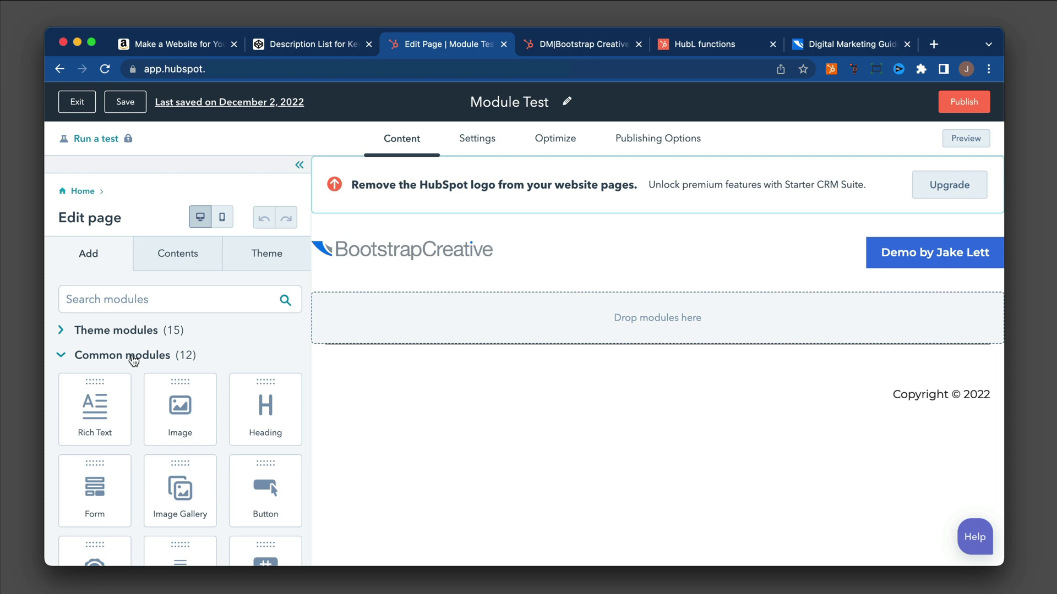
{"action": "scroll", "coordinate": [137, 357], "scroll_direction": "down", "scroll_amount": 2}
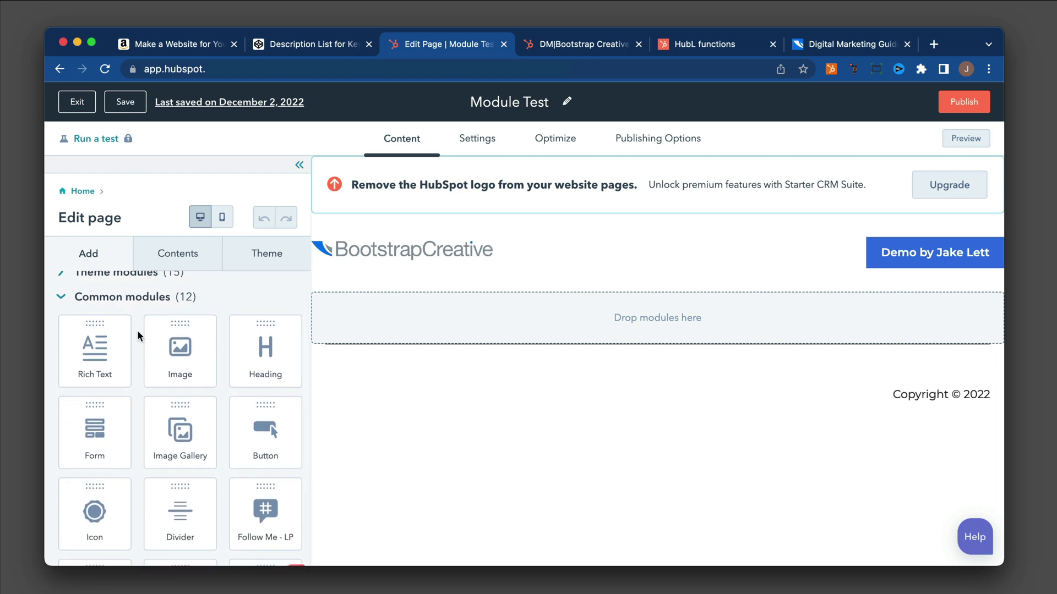
{"action": "scroll", "coordinate": [137, 330], "scroll_direction": "up", "scroll_amount": 1}
{"action": "left_click", "coordinate": [61, 311]}
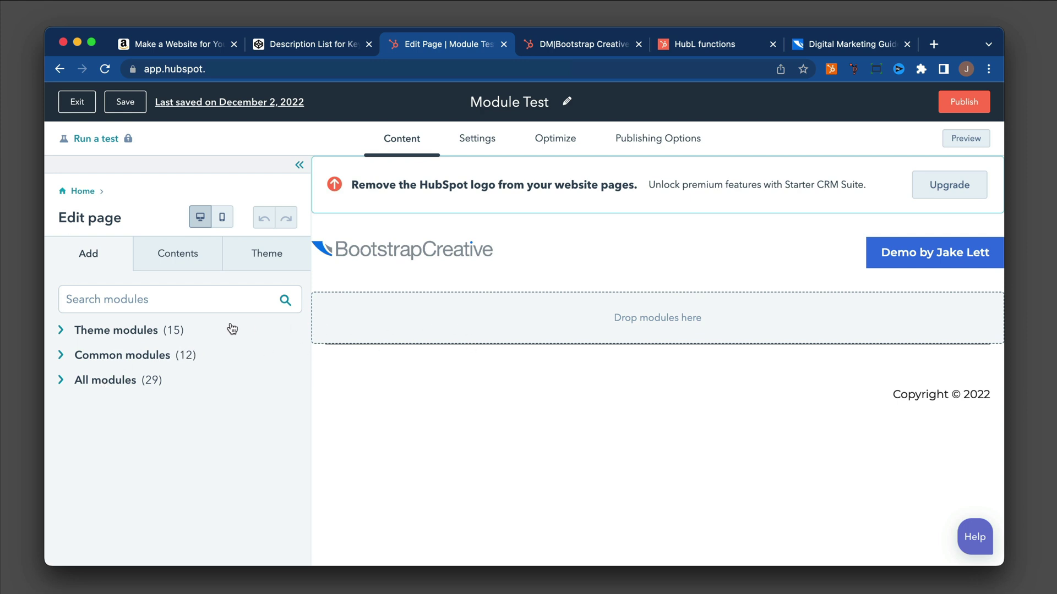
{"action": "left_click", "coordinate": [61, 332]}
{"action": "left_click", "coordinate": [61, 332]}
{"action": "left_click", "coordinate": [59, 356]}
{"action": "left_click", "coordinate": [60, 359]}
{"action": "left_click", "coordinate": [60, 359]}
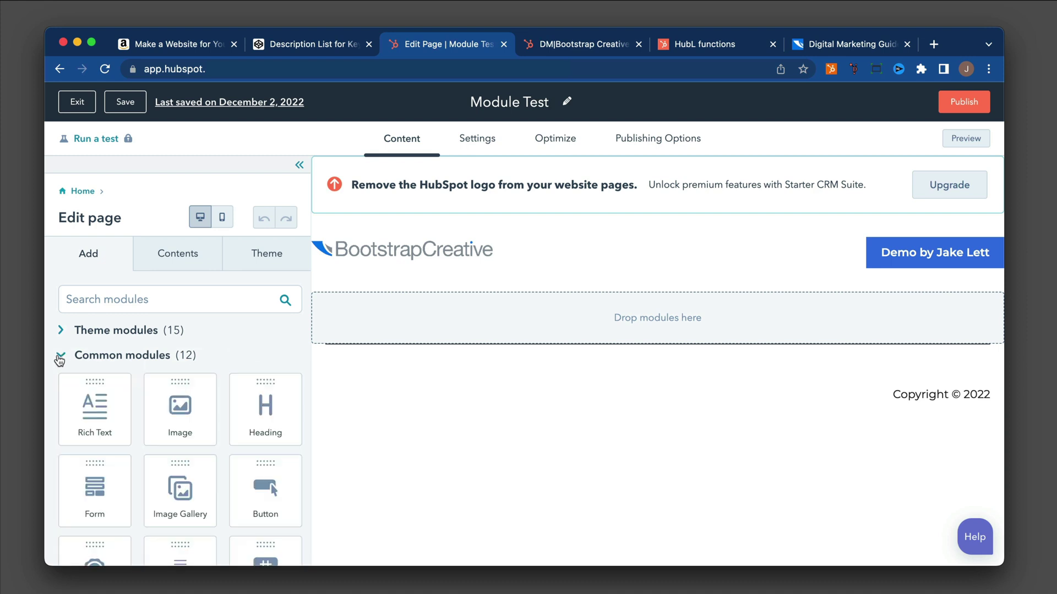
{"action": "left_click", "coordinate": [61, 358]}
{"action": "left_click", "coordinate": [60, 358]}
Drop a Rich Text module onto the 'Drop modules here' zone, showing the 'Something Powerful' sample text
{"action": "left_click_drag", "start_coordinate": [96, 427], "coordinate": [439, 318]}
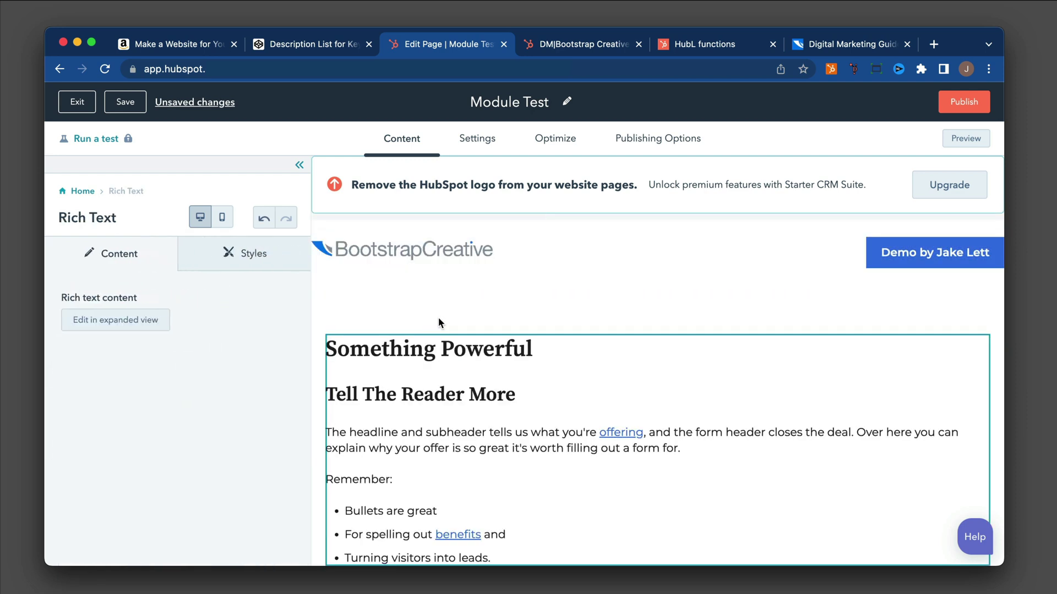
{"action": "left_click", "coordinate": [373, 309]}
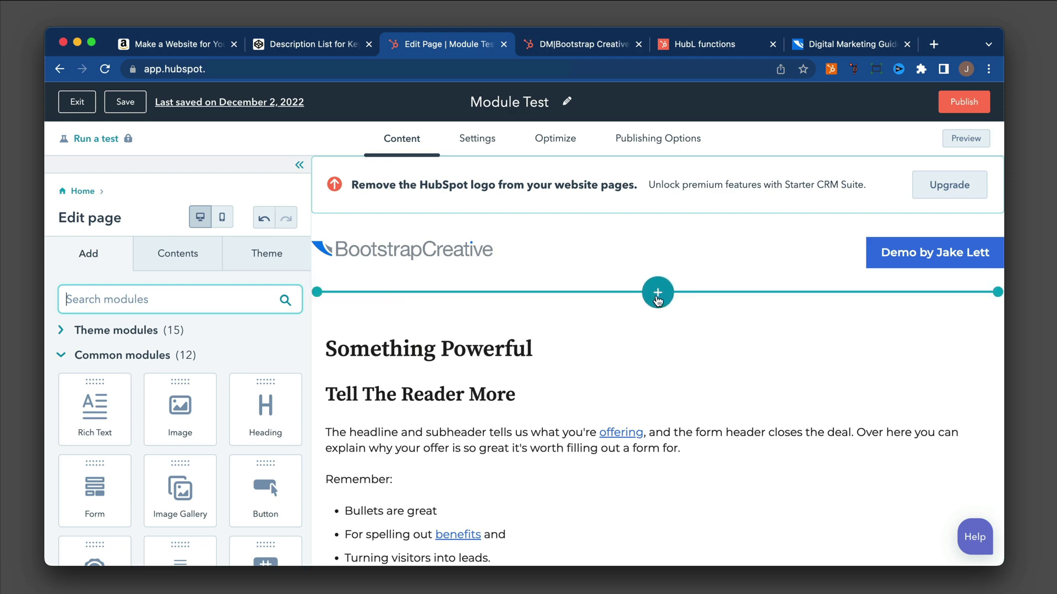
Insert a 2-column layout section above the 'Something Powerful' text
{"action": "left_click", "coordinate": [657, 295]}
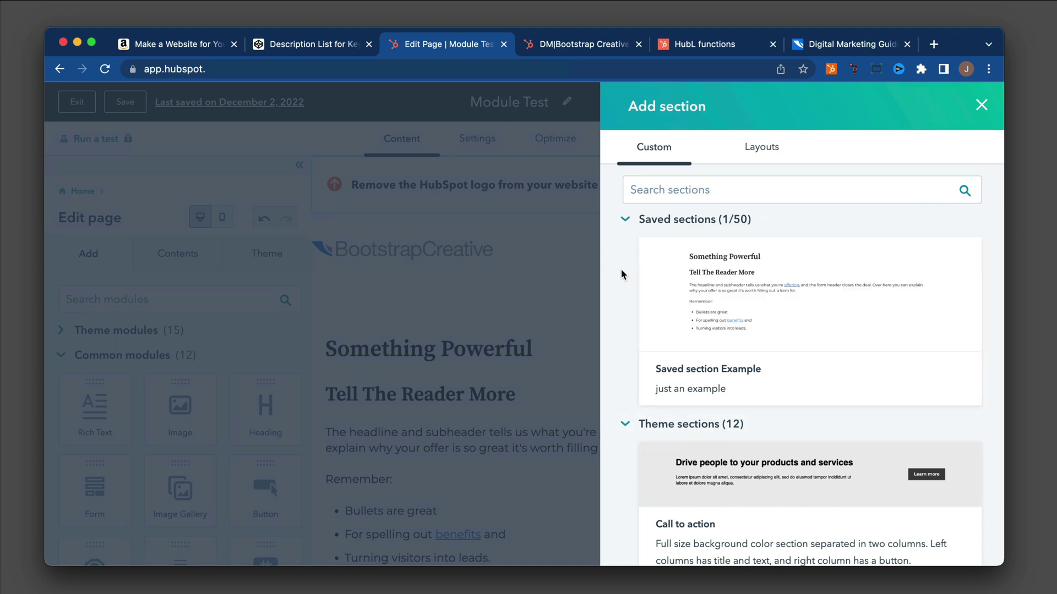
{"action": "scroll", "coordinate": [627, 270], "scroll_direction": "down", "scroll_amount": 5}
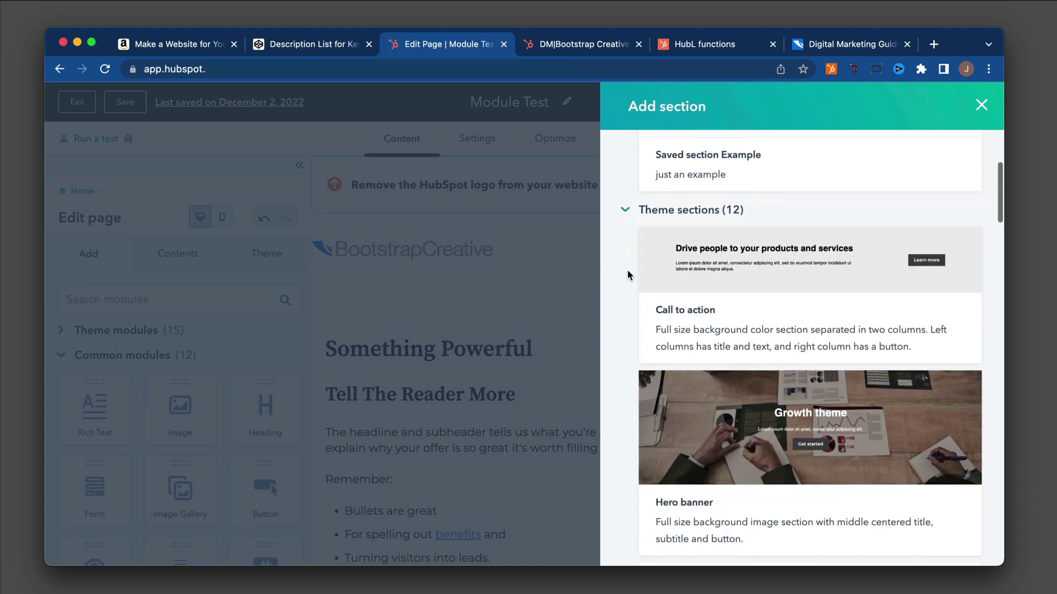
{"action": "scroll", "coordinate": [628, 446], "scroll_direction": "down", "scroll_amount": 4}
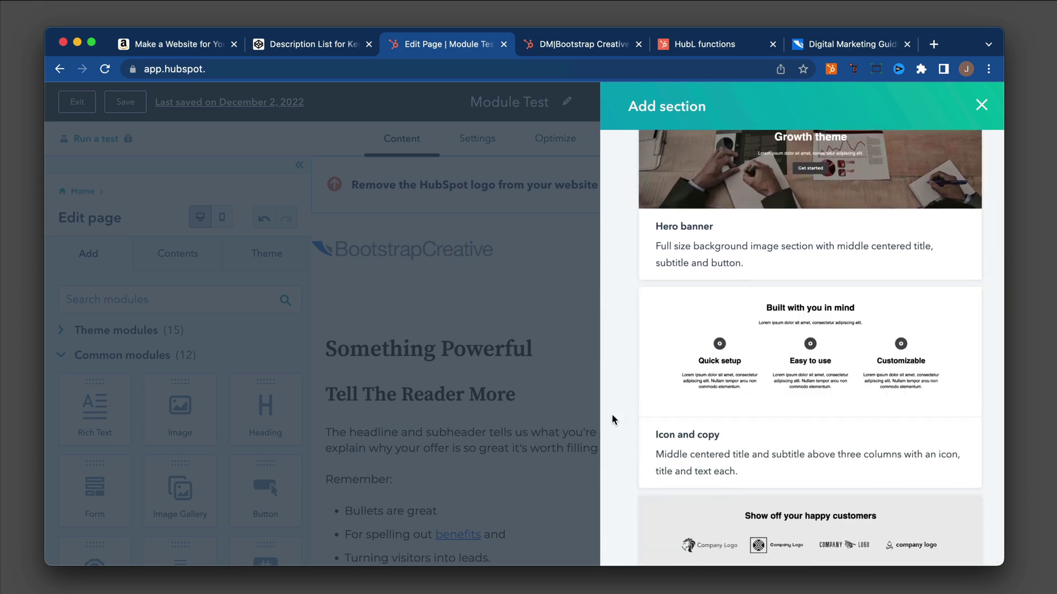
{"action": "scroll", "coordinate": [612, 414], "scroll_direction": "up", "scroll_amount": 10}
{"action": "left_click", "coordinate": [752, 154]}
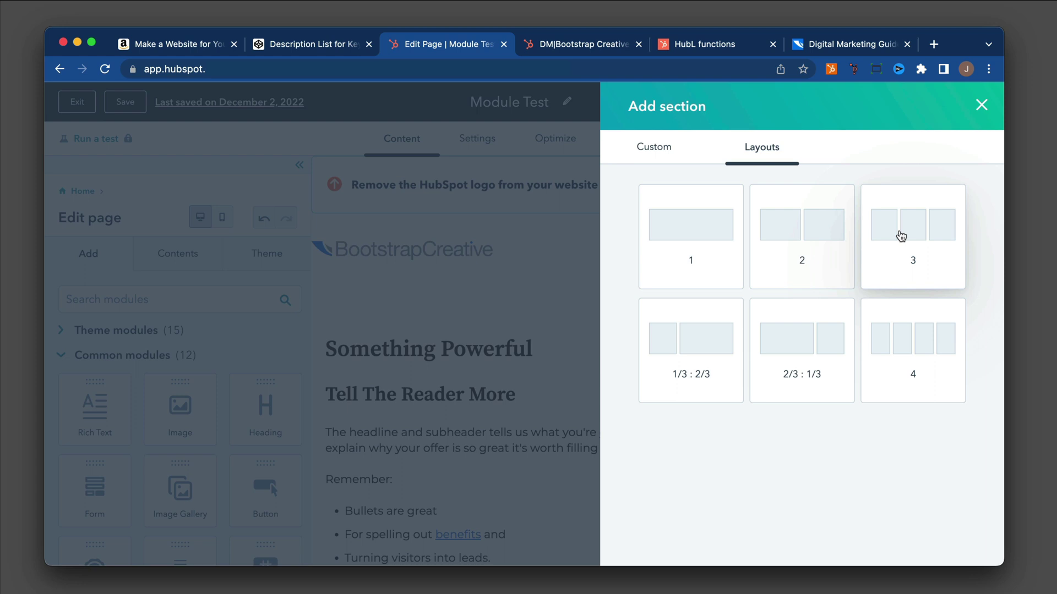
{"action": "left_click", "coordinate": [806, 231]}
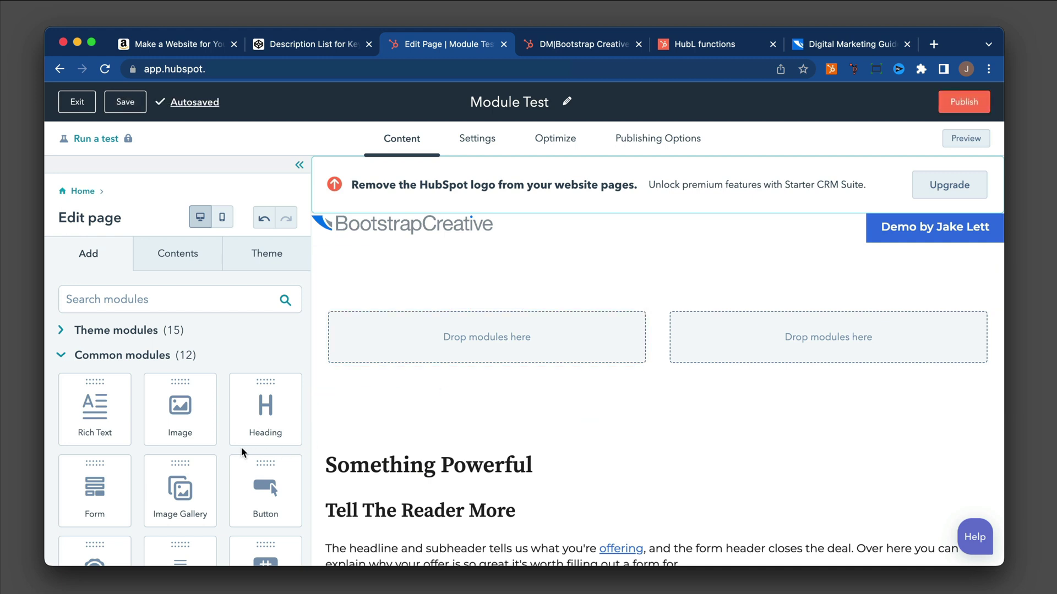
Place a Rich Text module in each of the new section's left and right columns
{"action": "left_click_drag", "start_coordinate": [81, 414], "coordinate": [428, 332]}
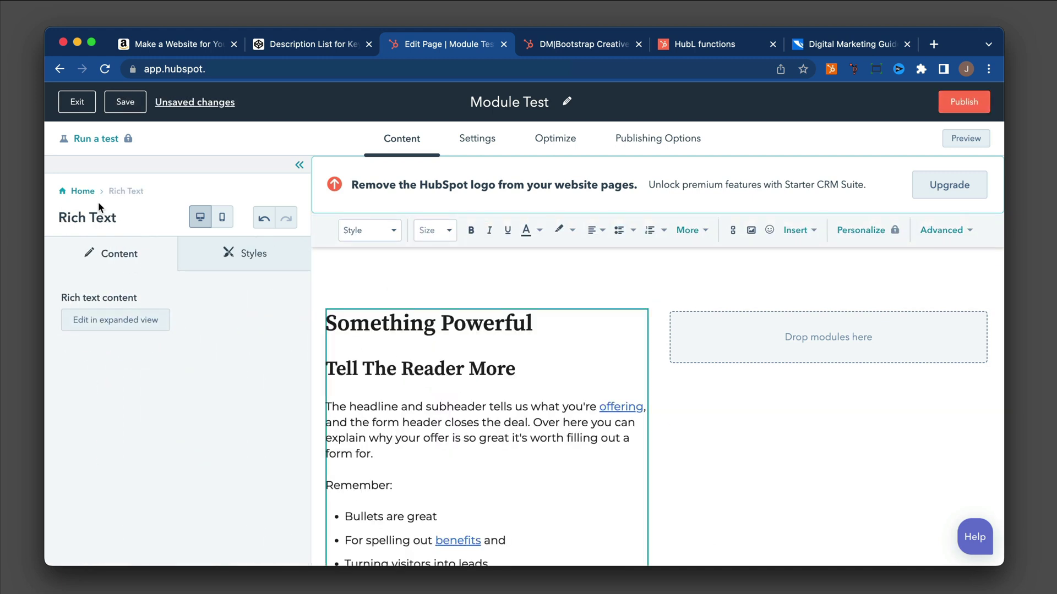
{"action": "left_click", "coordinate": [84, 191]}
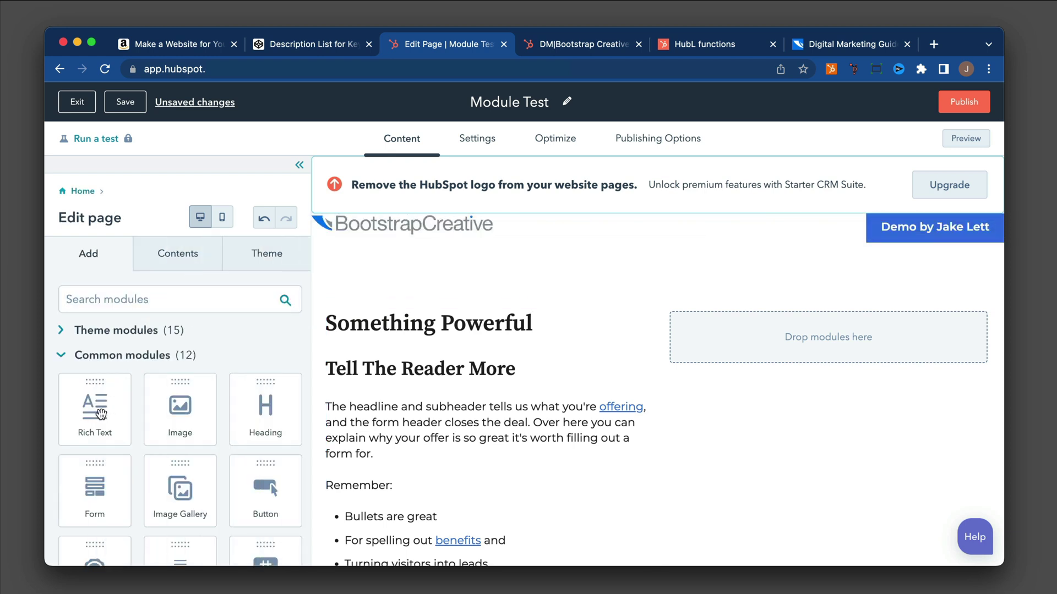
{"action": "left_click_drag", "start_coordinate": [101, 414], "coordinate": [721, 351]}
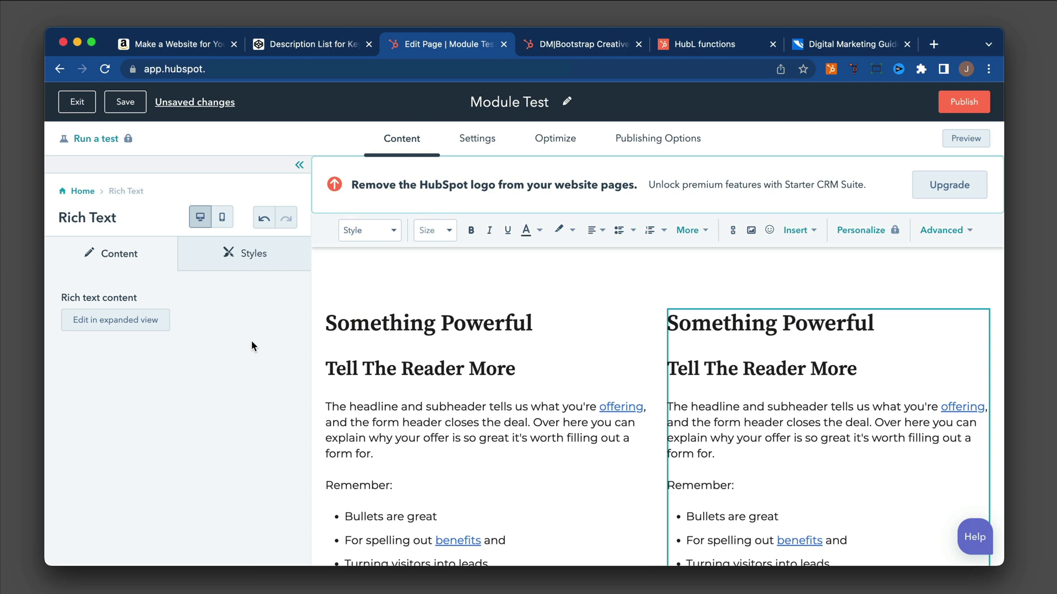
{"action": "left_click", "coordinate": [83, 191]}
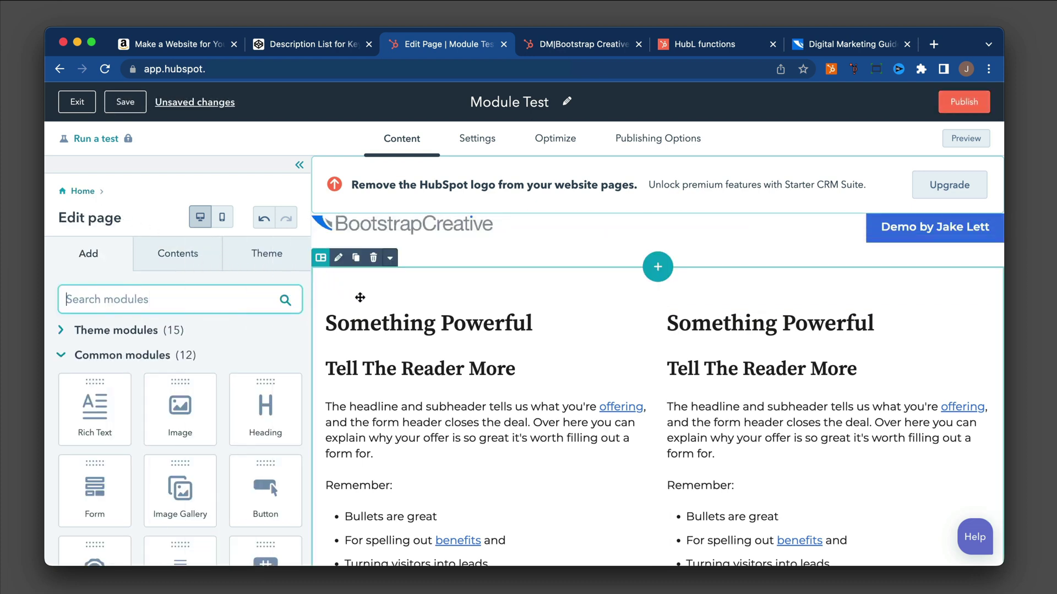
In the Contents outline, hide the left column's text on desktop, then show it again
{"action": "left_click", "coordinate": [174, 265]}
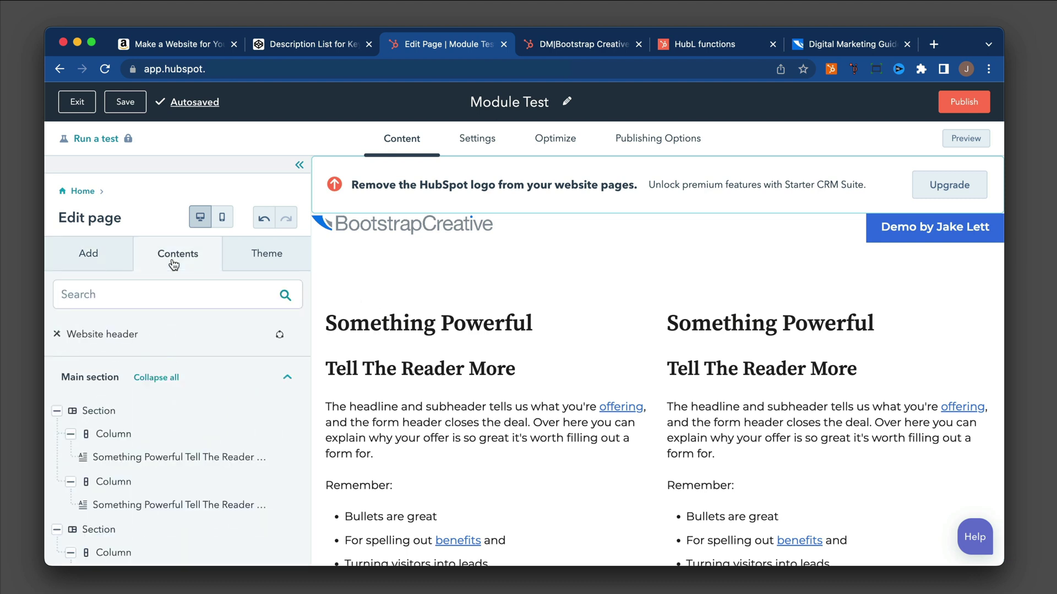
{"action": "scroll", "coordinate": [233, 348], "scroll_direction": "down", "scroll_amount": 3}
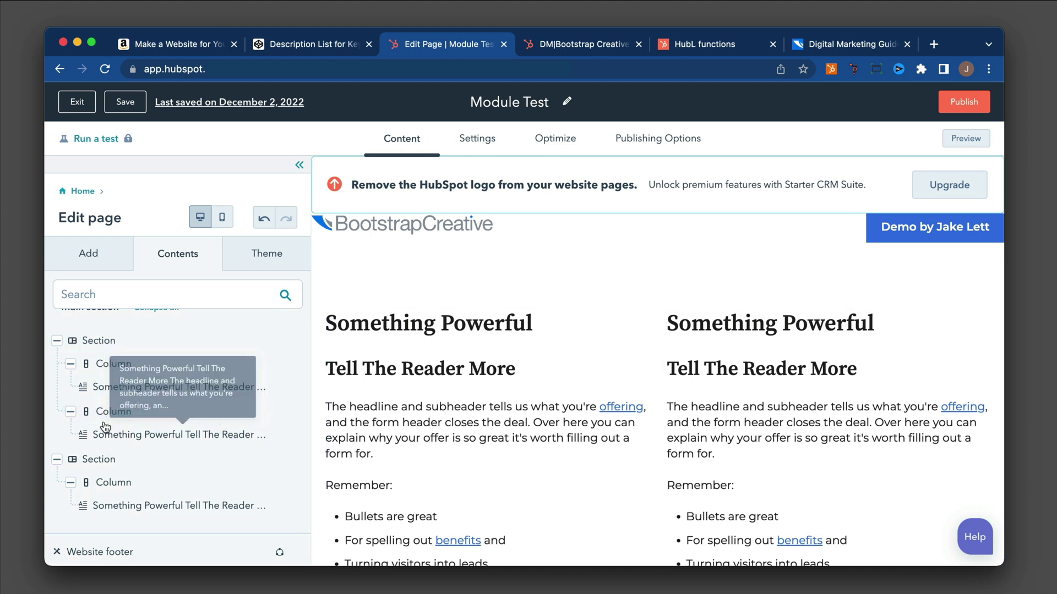
{"action": "scroll", "coordinate": [157, 425], "scroll_direction": "up", "scroll_amount": 2}
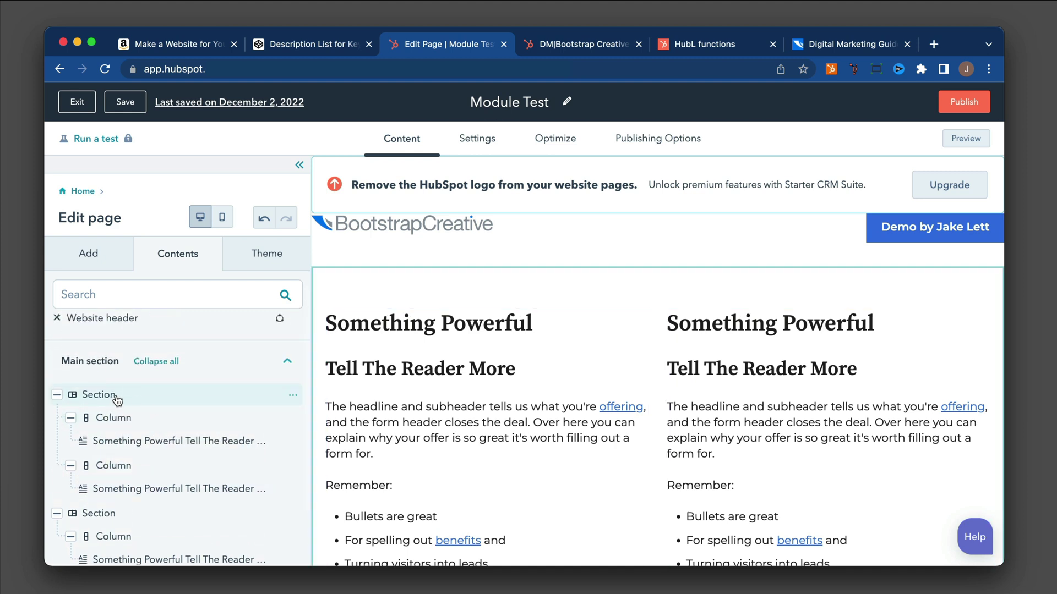
{"action": "scroll", "coordinate": [132, 457], "scroll_direction": "down", "scroll_amount": 1}
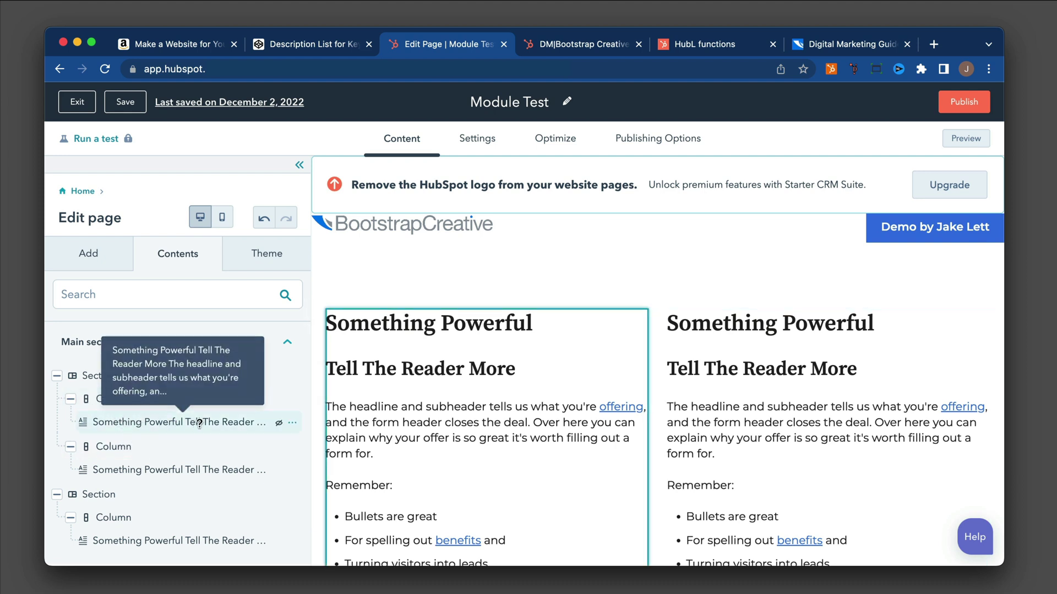
{"action": "left_click", "coordinate": [280, 424]}
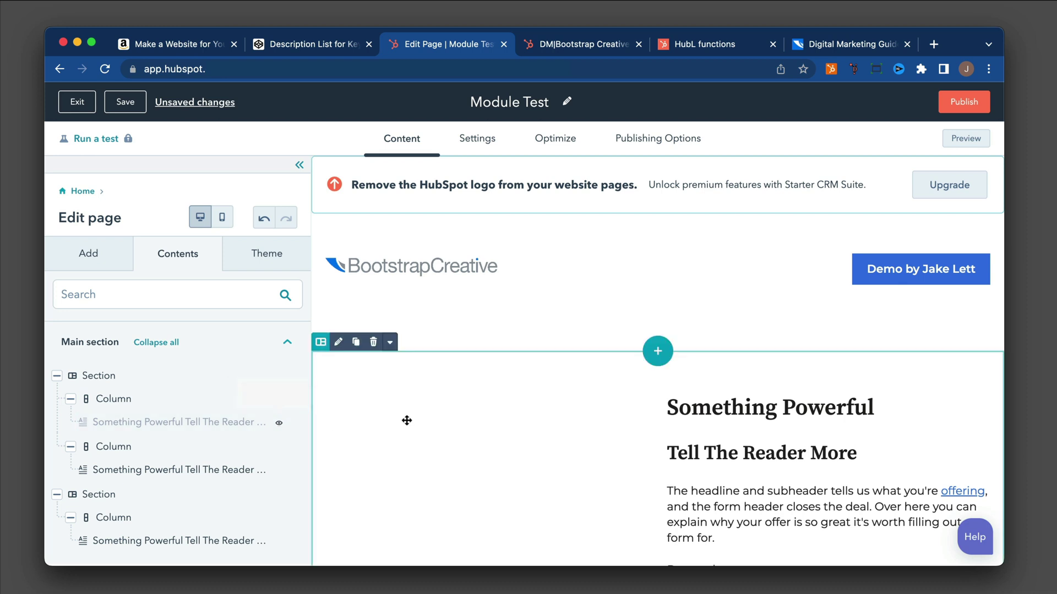
{"action": "left_click", "coordinate": [280, 424]}
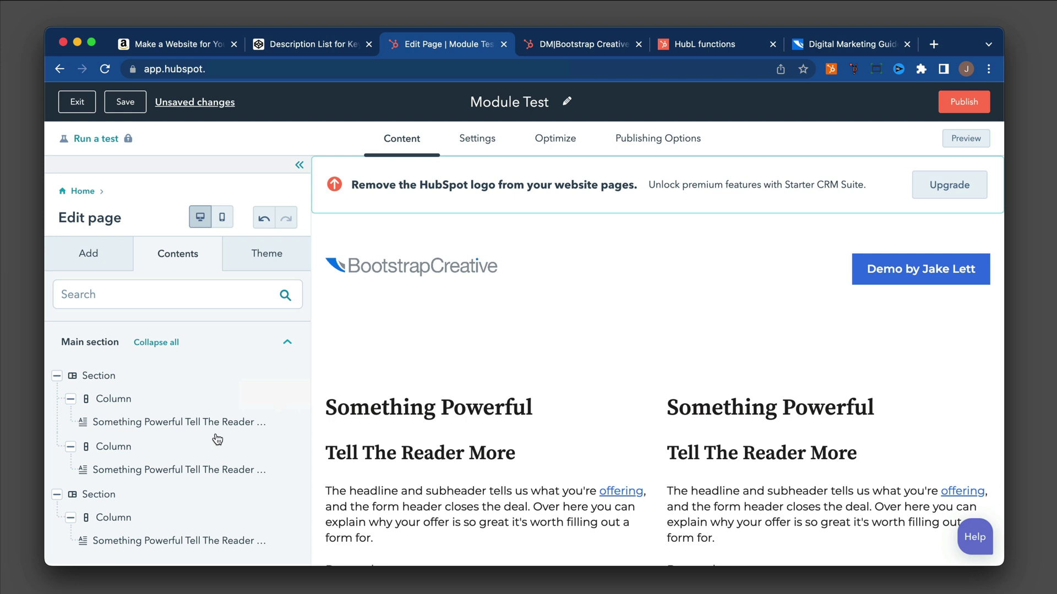
Edit the first Rich Text module from the Contents outline and open it in expanded view
{"action": "left_click", "coordinate": [420, 415]}
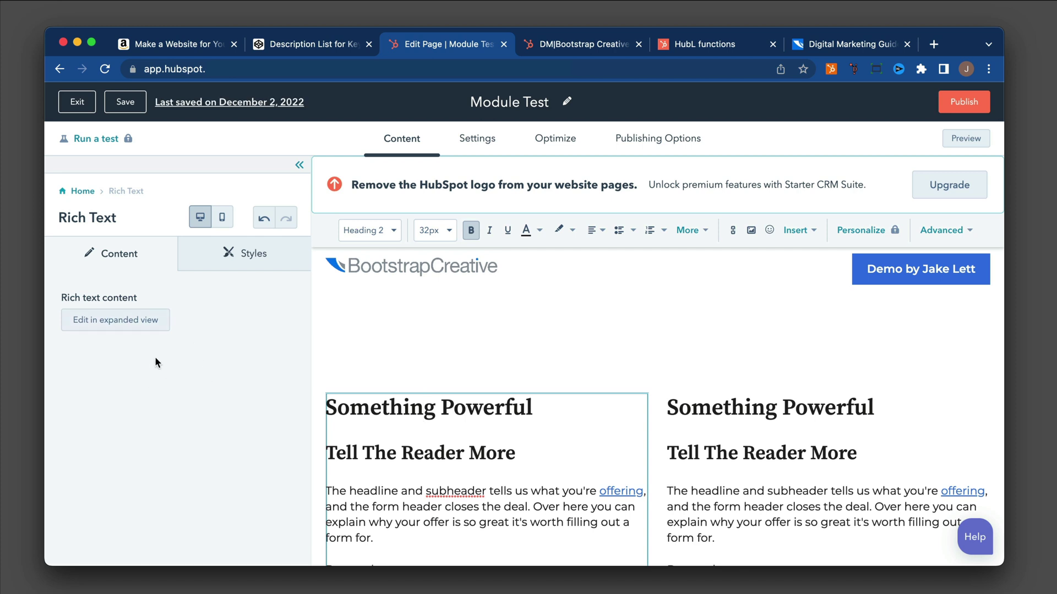
{"action": "left_click", "coordinate": [106, 322]}
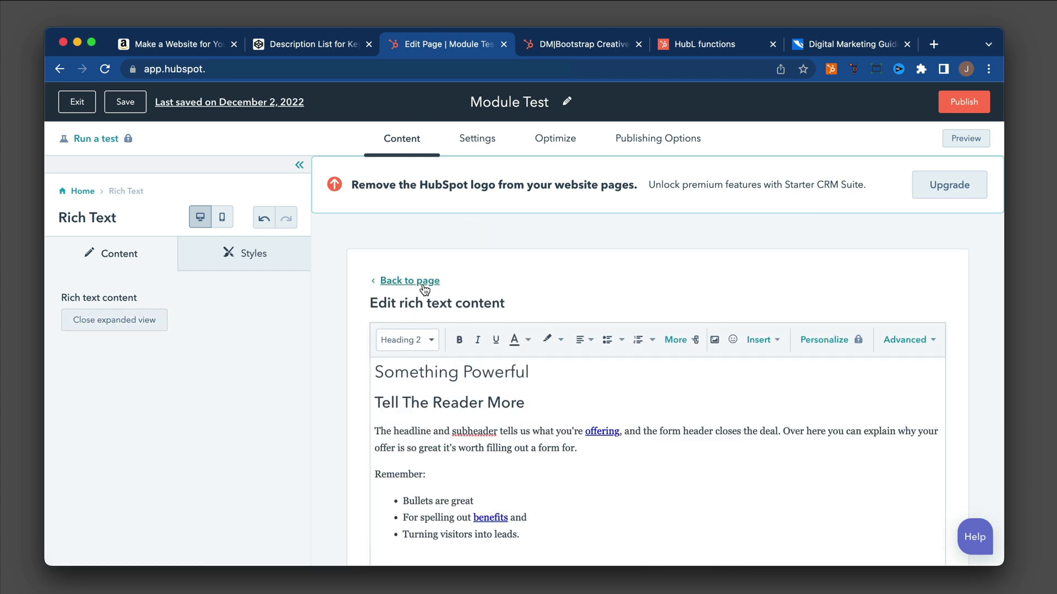
{"action": "left_click", "coordinate": [82, 191]}
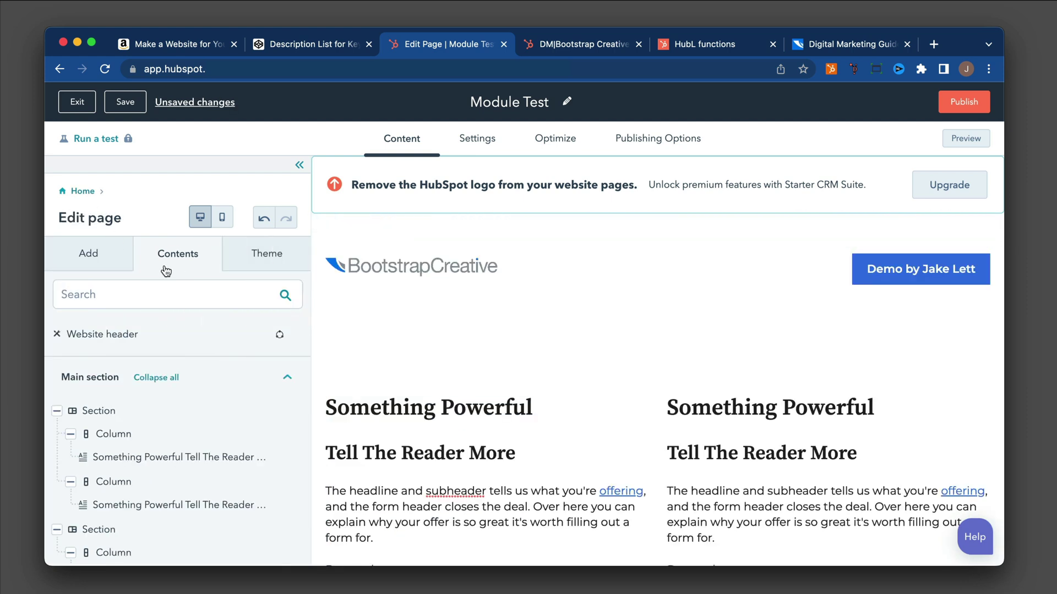
{"action": "left_click", "coordinate": [99, 259]}
{"action": "left_click", "coordinate": [182, 261]}
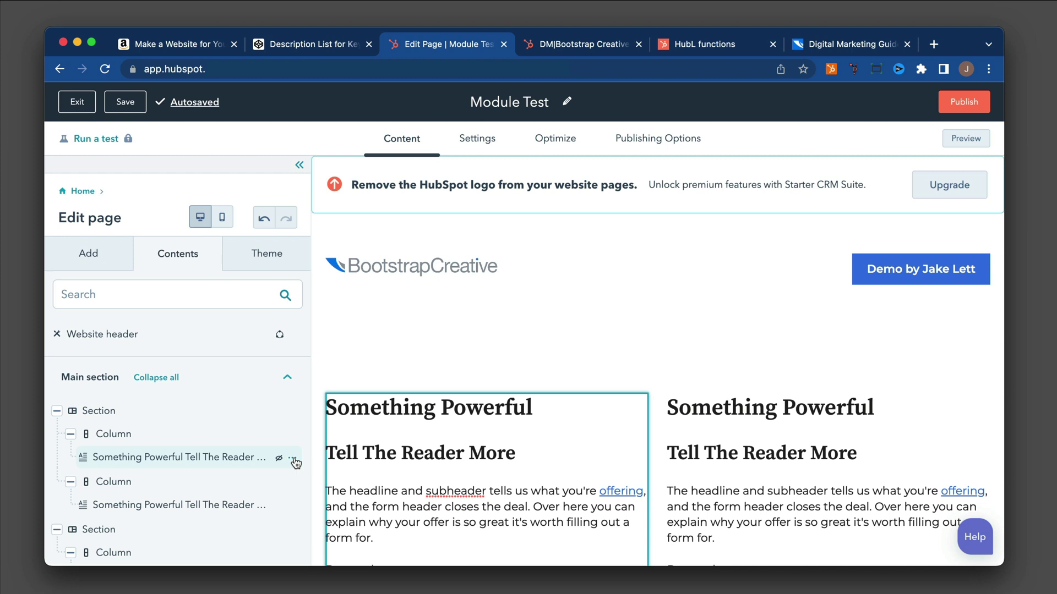
{"action": "left_click", "coordinate": [294, 460]}
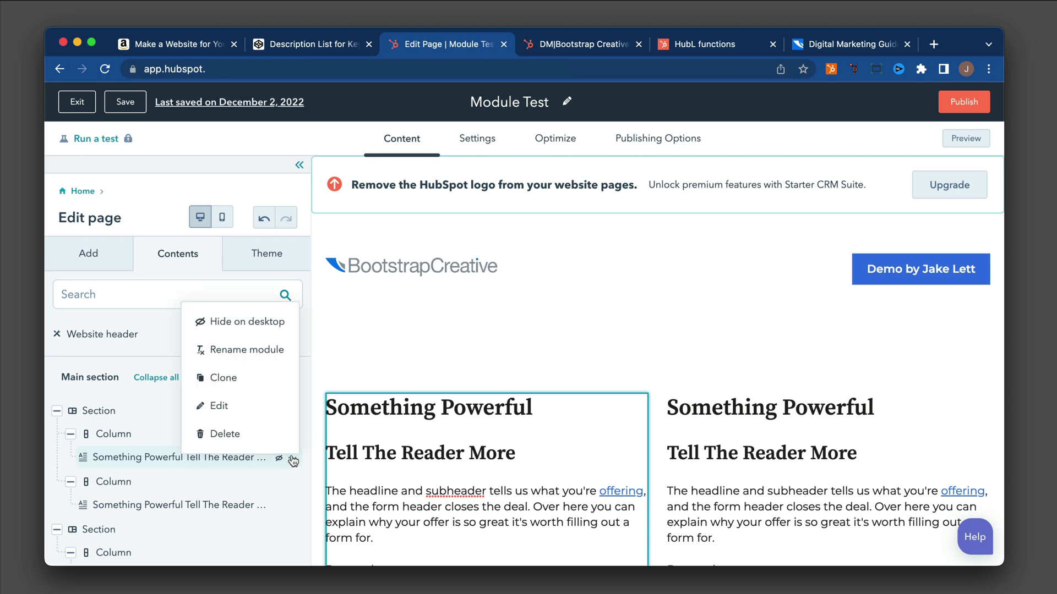
{"action": "left_click", "coordinate": [240, 412]}
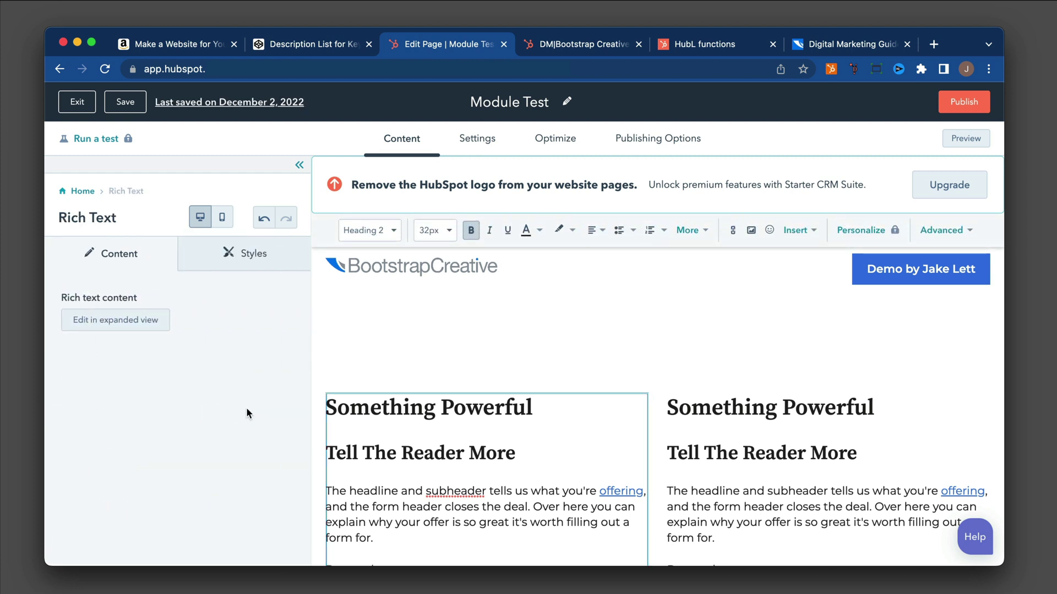
{"action": "left_click", "coordinate": [125, 324]}
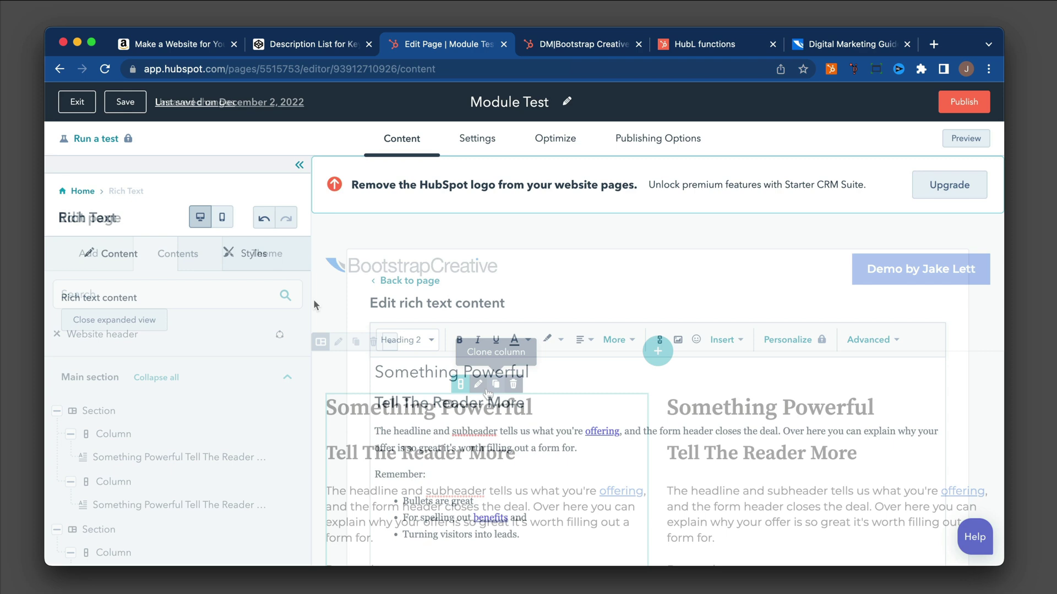
Replace all of the left module's text with the heading 'New title section' in the expanded editor
{"action": "left_click", "coordinate": [88, 197]}
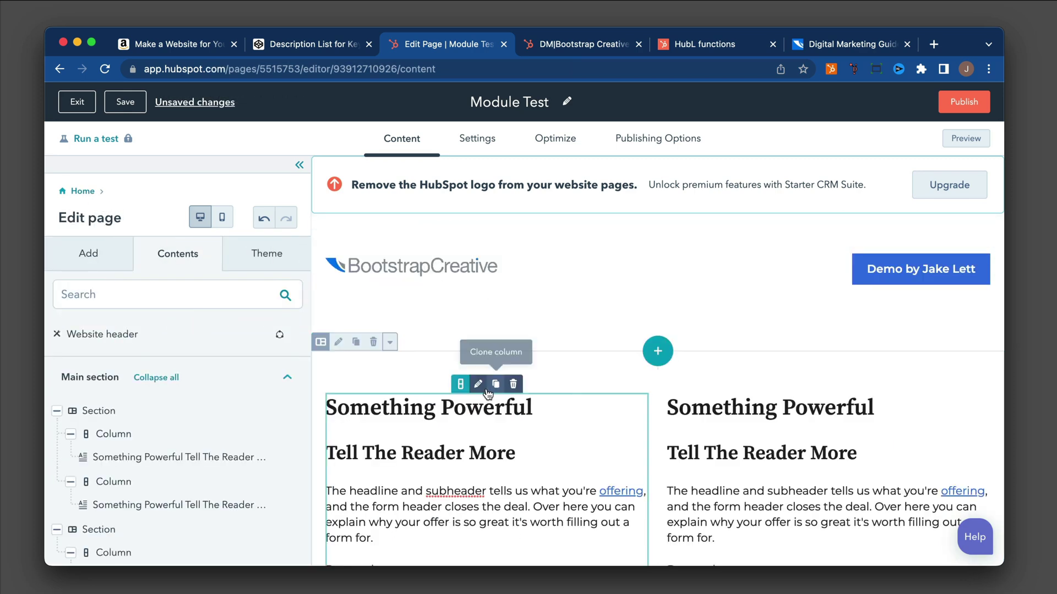
{"action": "left_click", "coordinate": [460, 410]}
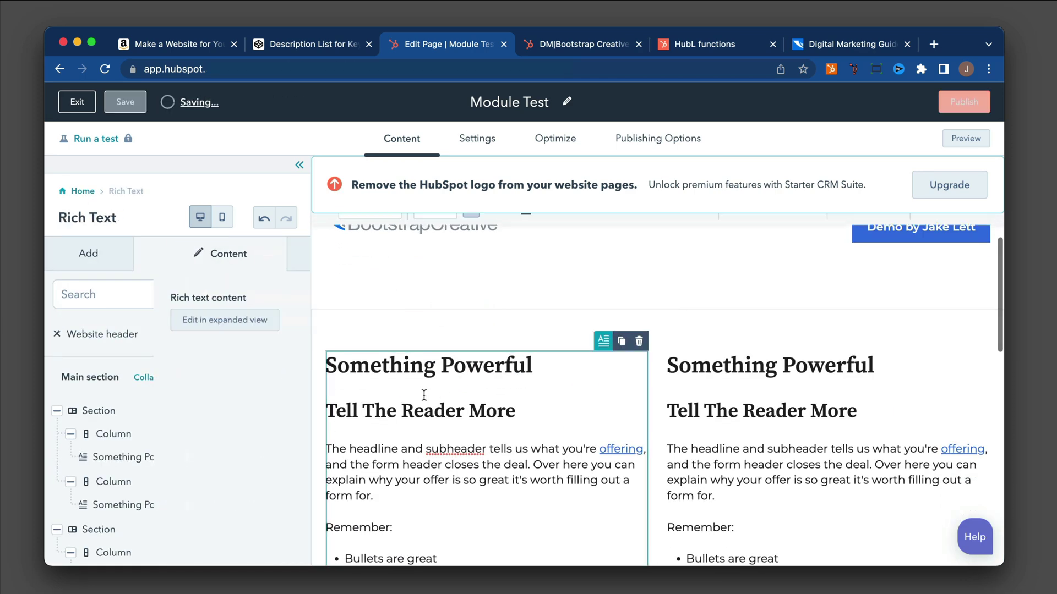
{"action": "left_click", "coordinate": [144, 329]}
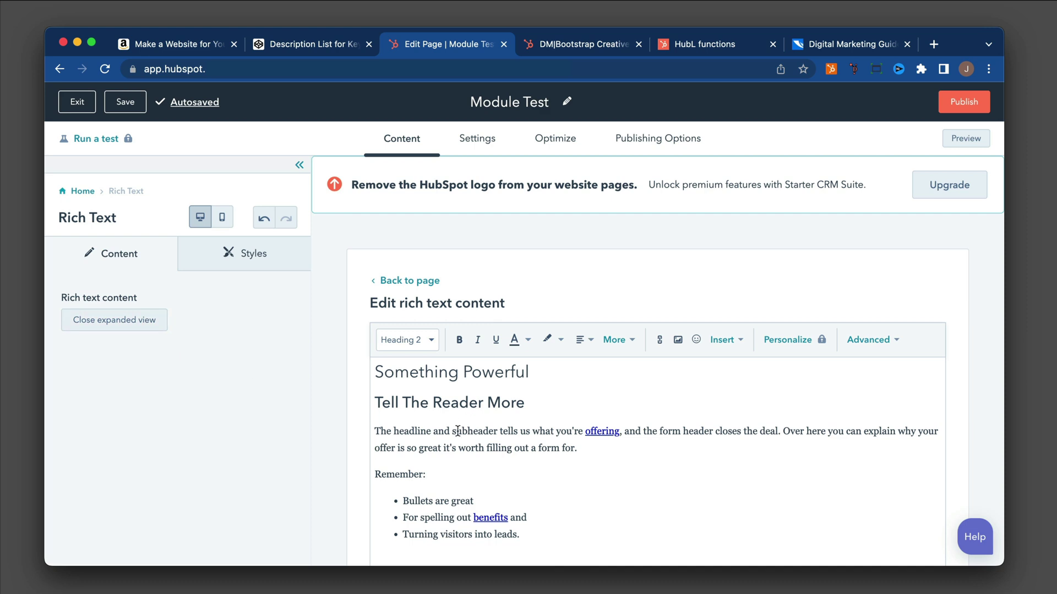
{"action": "left_click_drag", "start_coordinate": [537, 533], "coordinate": [362, 359]}
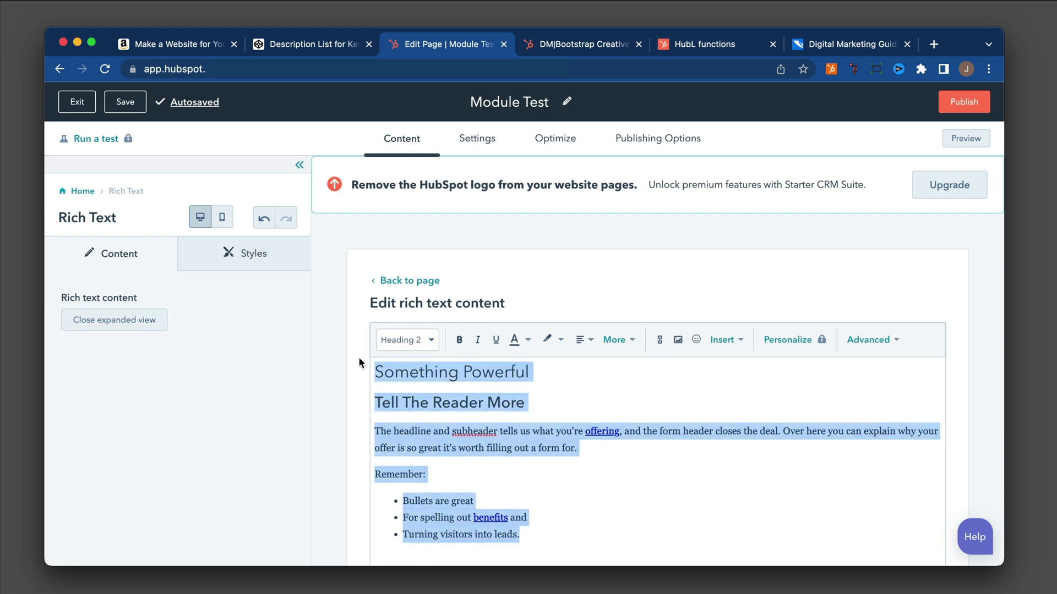
{"action": "type", "text": "New title section"}
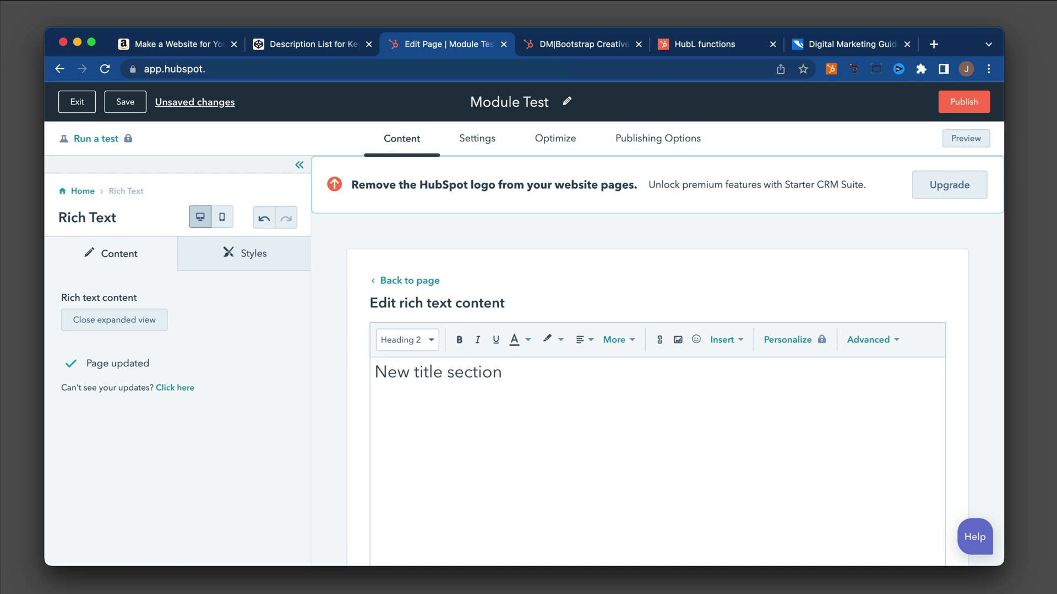
Drag the 'New title section' module into the right column, swapping it with 'Something Powerful'
{"action": "left_click", "coordinate": [417, 281]}
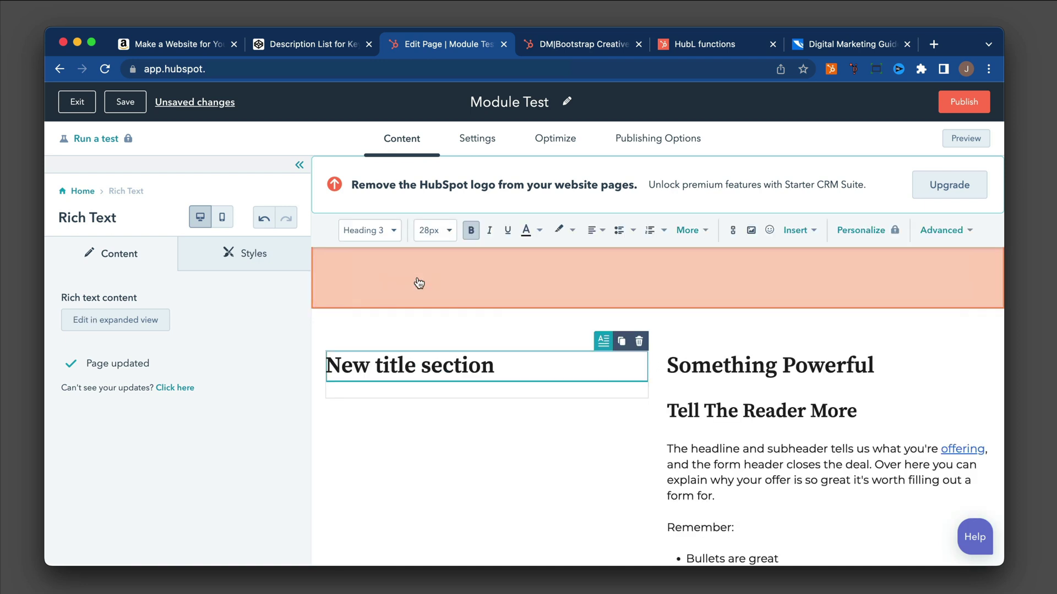
{"action": "left_click", "coordinate": [447, 412]}
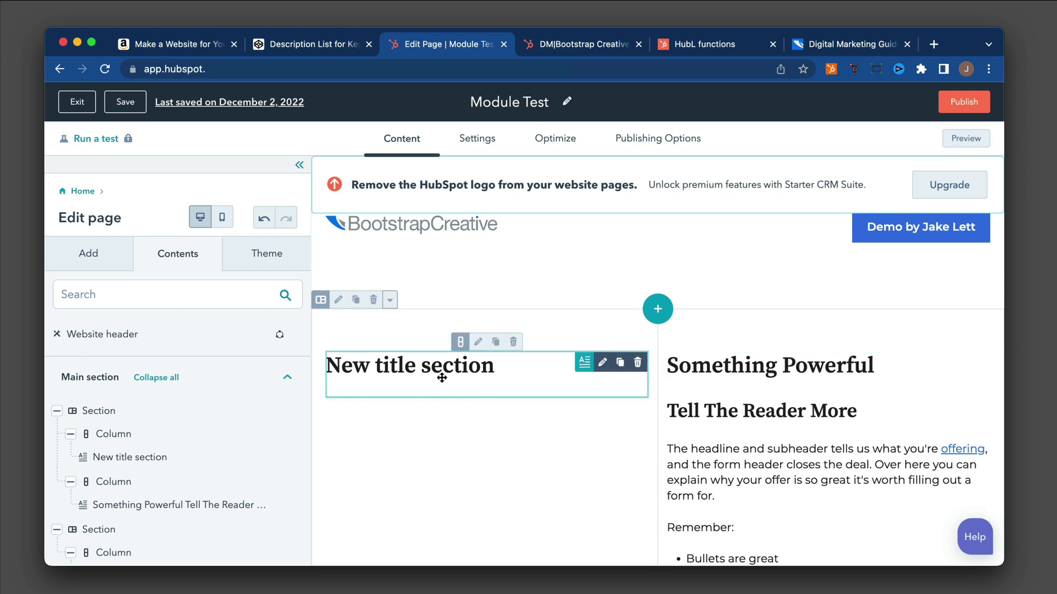
{"action": "mouse_move", "coordinate": [442, 377]}
{"action": "left_mouse_down"}
{"action": "mouse_move", "coordinate": [421, 373]}
{"action": "mouse_move", "coordinate": [780, 380]}
{"action": "mouse_move", "coordinate": [710, 380]}
{"action": "mouse_move", "coordinate": [629, 347]}
{"action": "mouse_move", "coordinate": [665, 398]}
{"action": "mouse_move", "coordinate": [583, 347]}
{"action": "mouse_move", "coordinate": [653, 354]}
{"action": "mouse_move", "coordinate": [578, 377]}
{"action": "mouse_move", "coordinate": [636, 395]}
{"action": "mouse_move", "coordinate": [870, 354]}
{"action": "mouse_move", "coordinate": [987, 381]}
{"action": "left_mouse_up"}
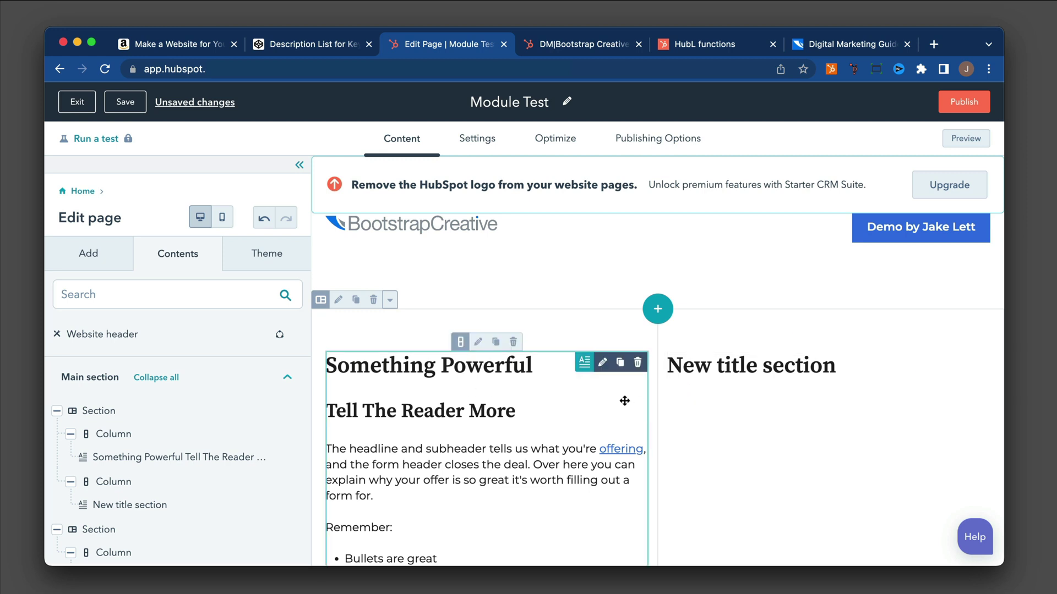
Move 'New title section' back to the left column and 'Something Powerful' to the right, then deselect
{"action": "scroll", "coordinate": [626, 399], "scroll_direction": "down", "scroll_amount": 5}
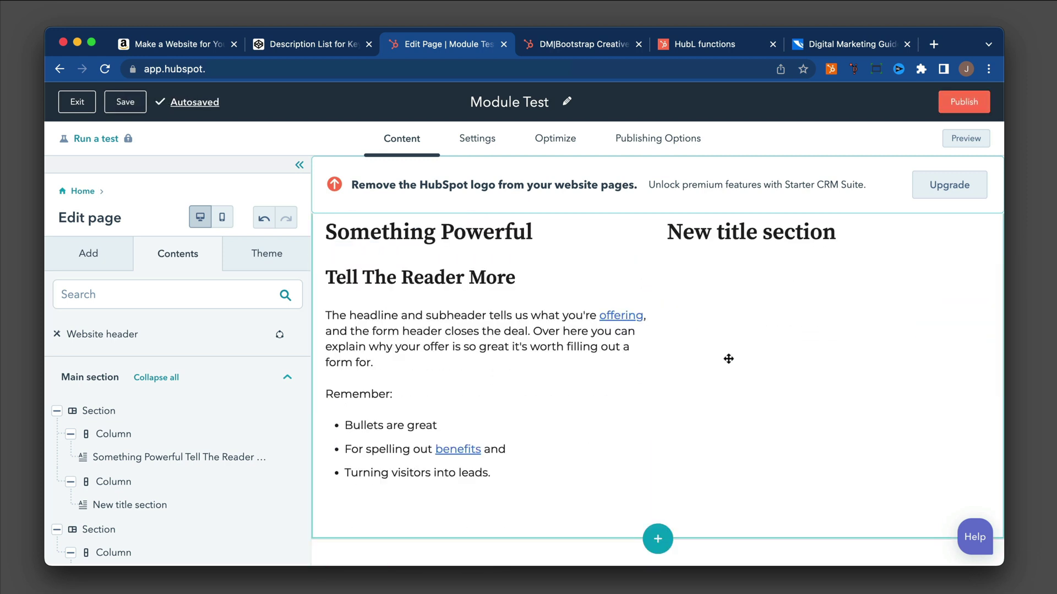
{"action": "scroll", "coordinate": [728, 359], "scroll_direction": "up", "scroll_amount": 3}
{"action": "left_click_drag", "start_coordinate": [720, 321], "coordinate": [524, 312]}
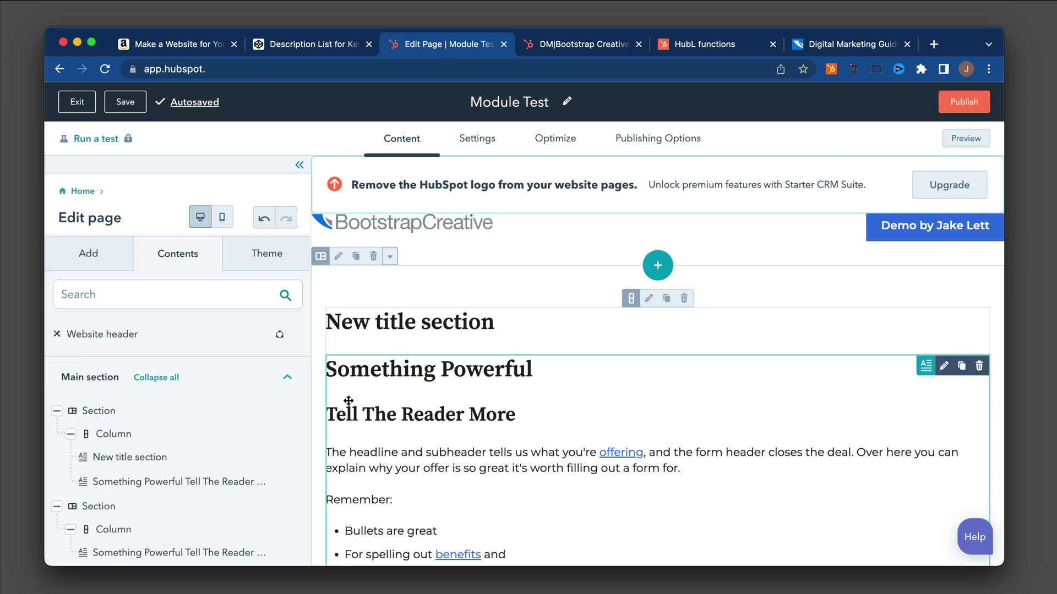
{"action": "left_click_drag", "start_coordinate": [349, 400], "coordinate": [985, 355]}
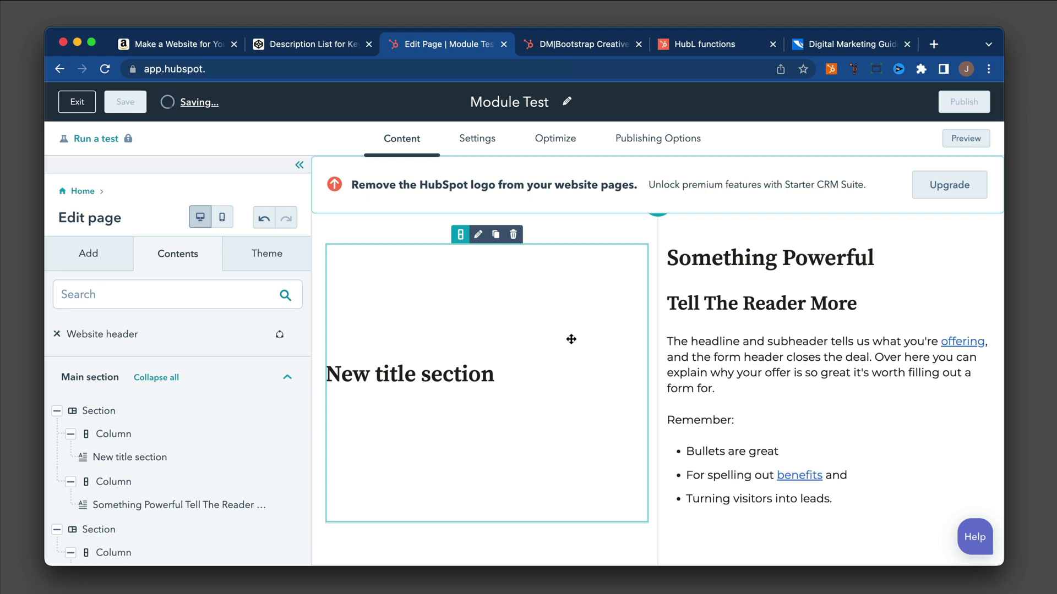
{"action": "left_click", "coordinate": [573, 397]}
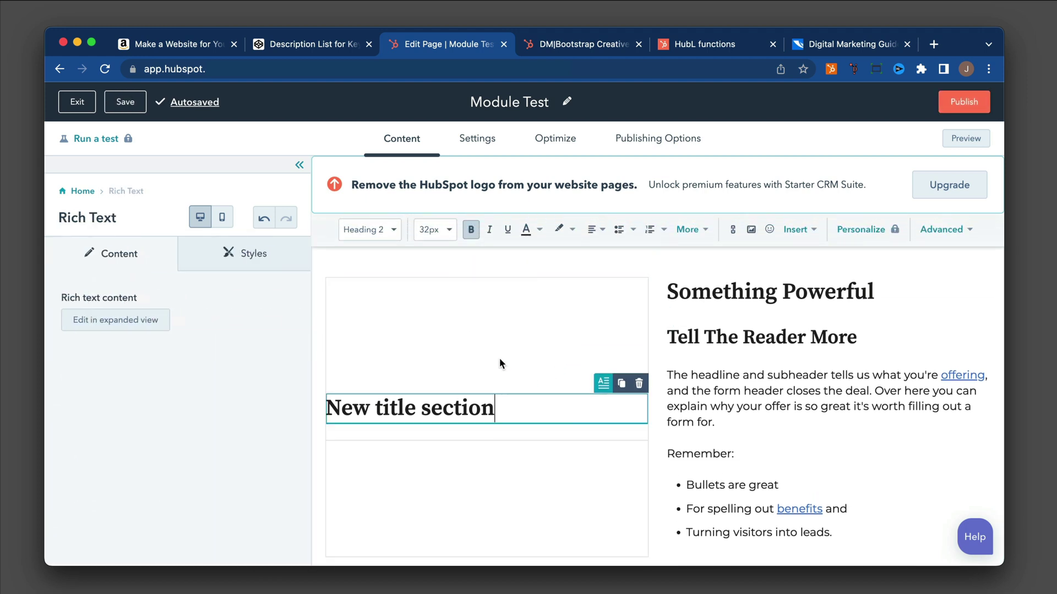
{"action": "key", "text": "Escape"}
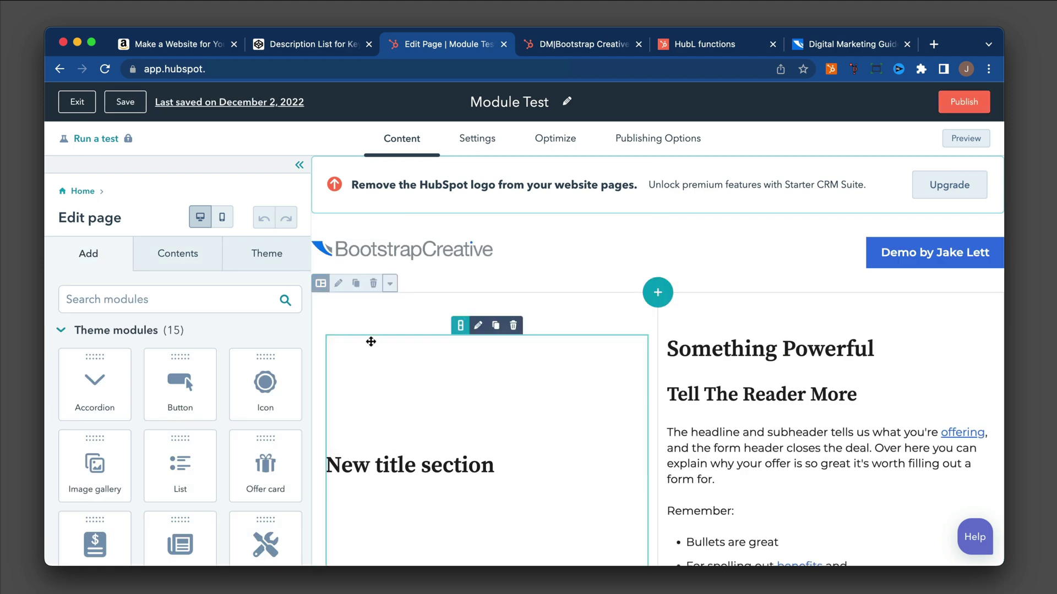
Set the first section's vertical alignment to Top under Alignment and spacing
{"action": "left_click", "coordinate": [181, 255]}
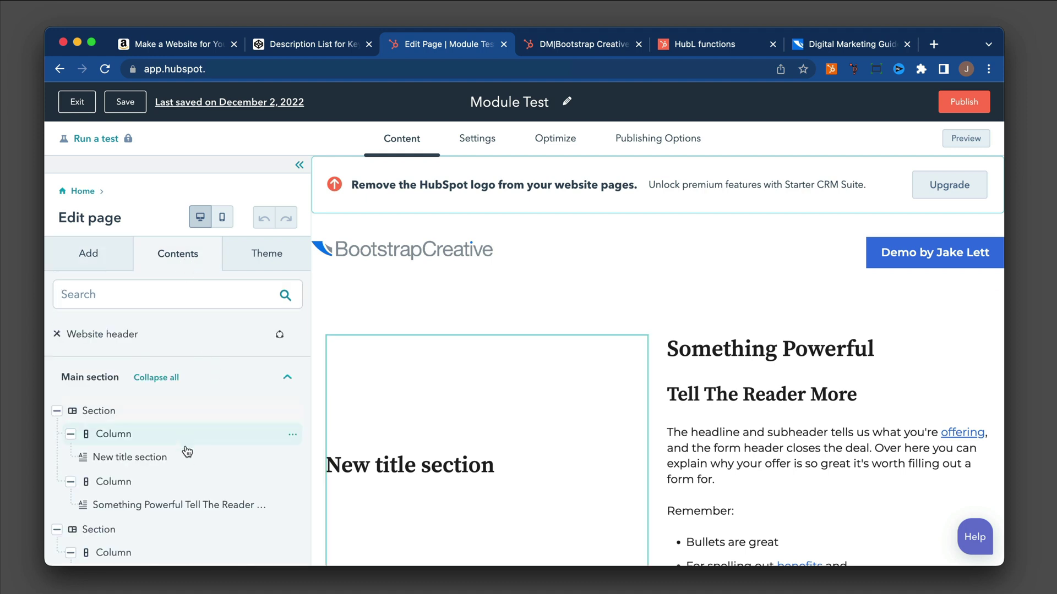
{"action": "scroll", "coordinate": [165, 446], "scroll_direction": "down", "scroll_amount": 1}
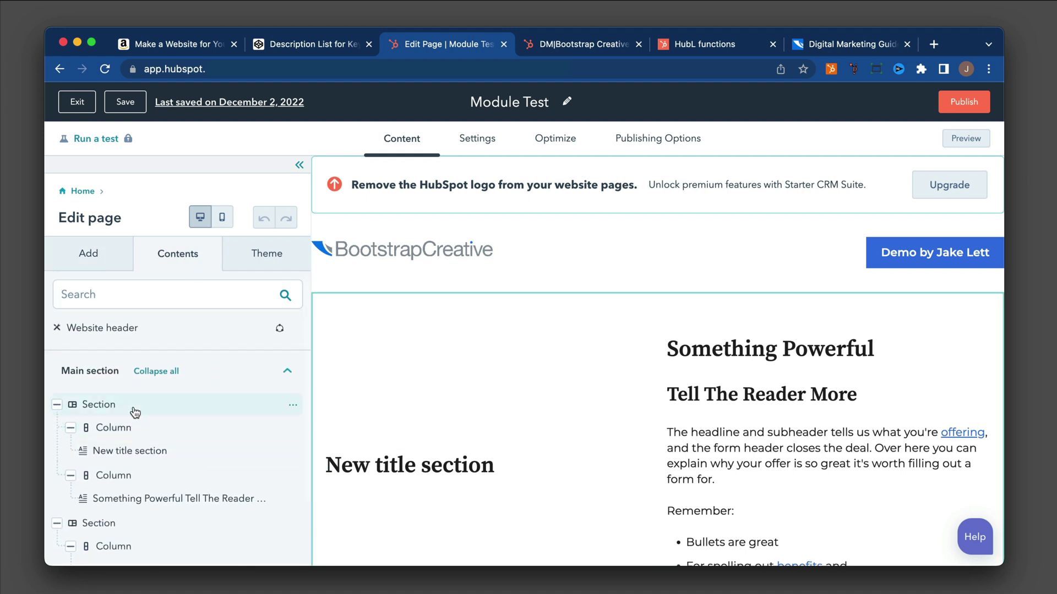
{"action": "left_click", "coordinate": [294, 407]}
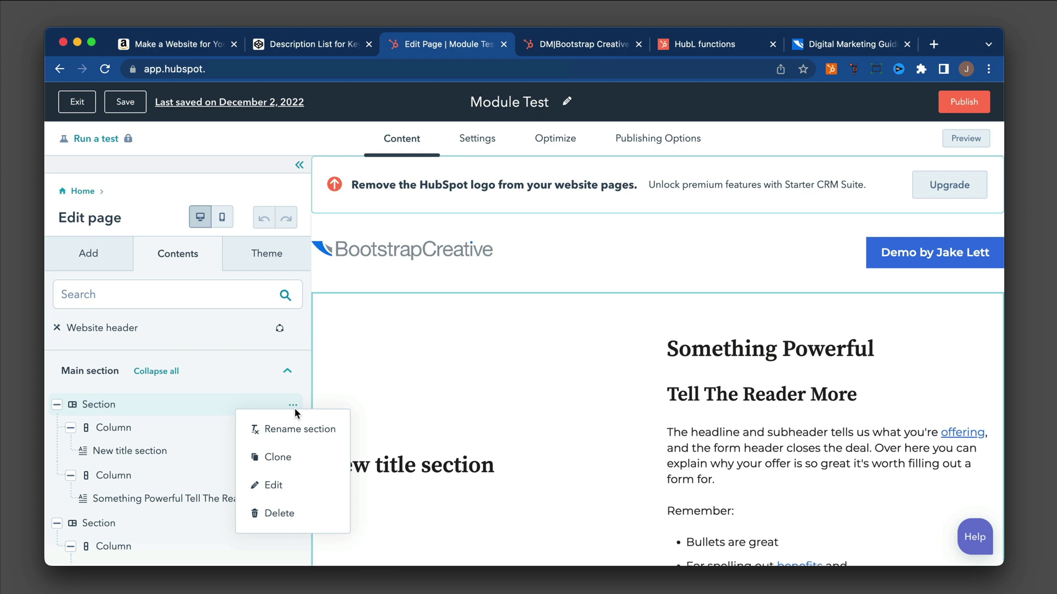
{"action": "left_click", "coordinate": [292, 485]}
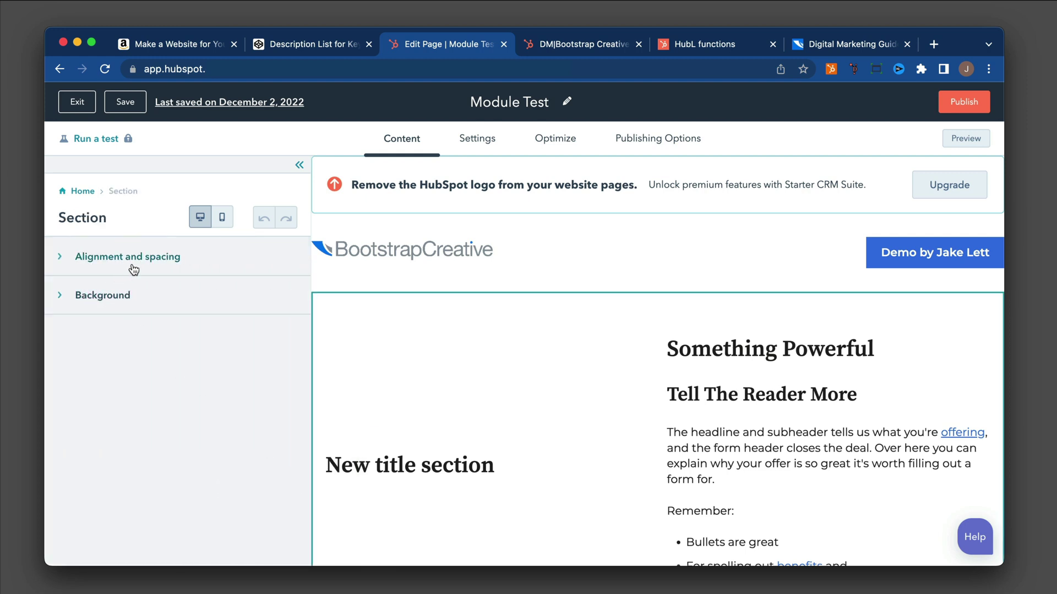
{"action": "left_click", "coordinate": [122, 264]}
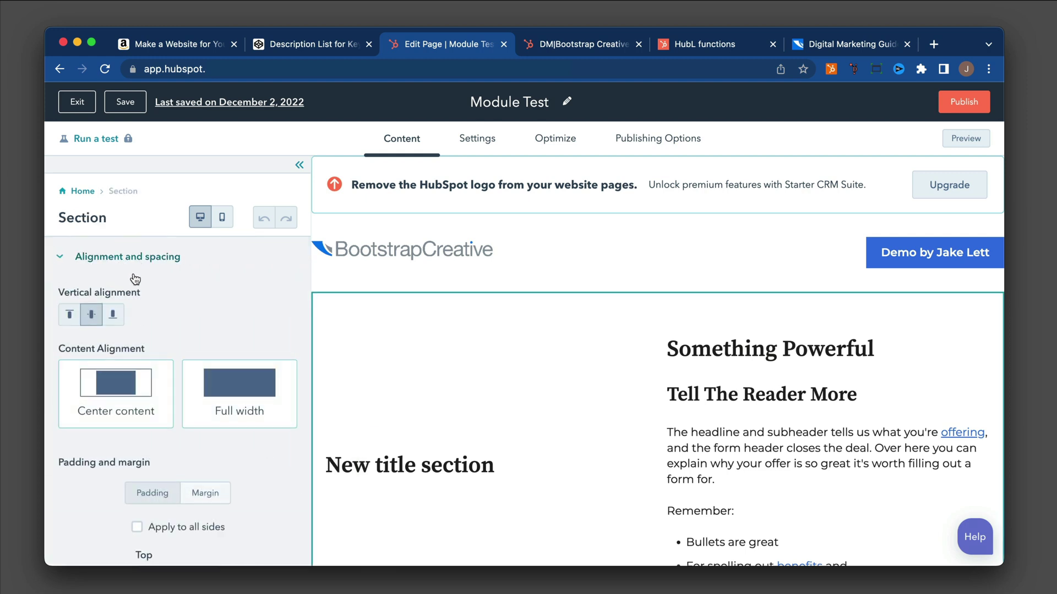
{"action": "left_click", "coordinate": [70, 316]}
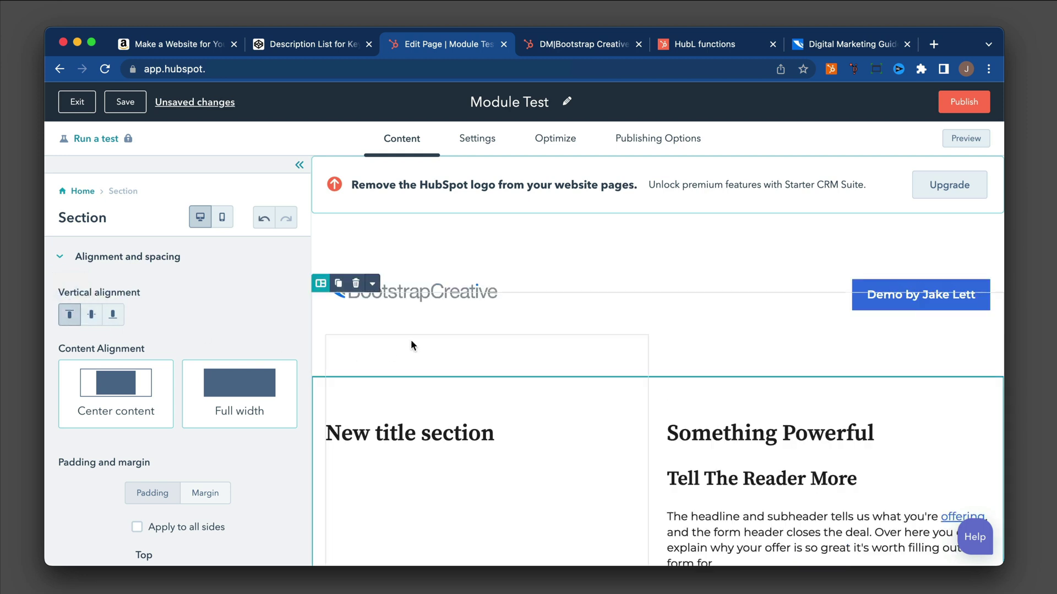
{"action": "scroll", "coordinate": [411, 339], "scroll_direction": "down", "scroll_amount": 2}
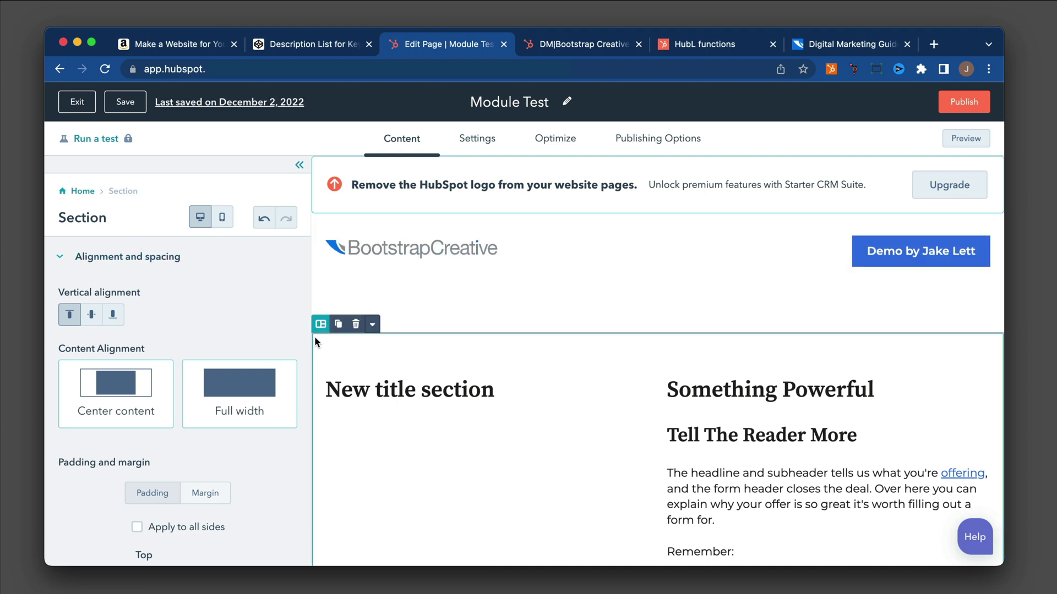
Delete the 'New title section' module with its trash icon
{"action": "scroll", "coordinate": [324, 338], "scroll_direction": "down", "scroll_amount": 1}
{"action": "left_click", "coordinate": [408, 383]}
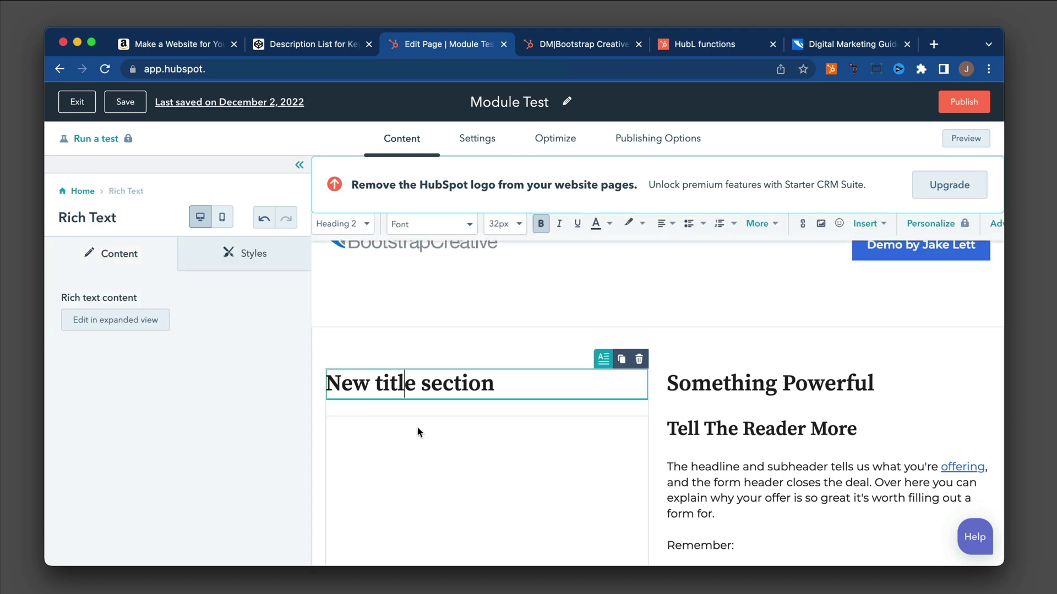
{"action": "left_click", "coordinate": [638, 359]}
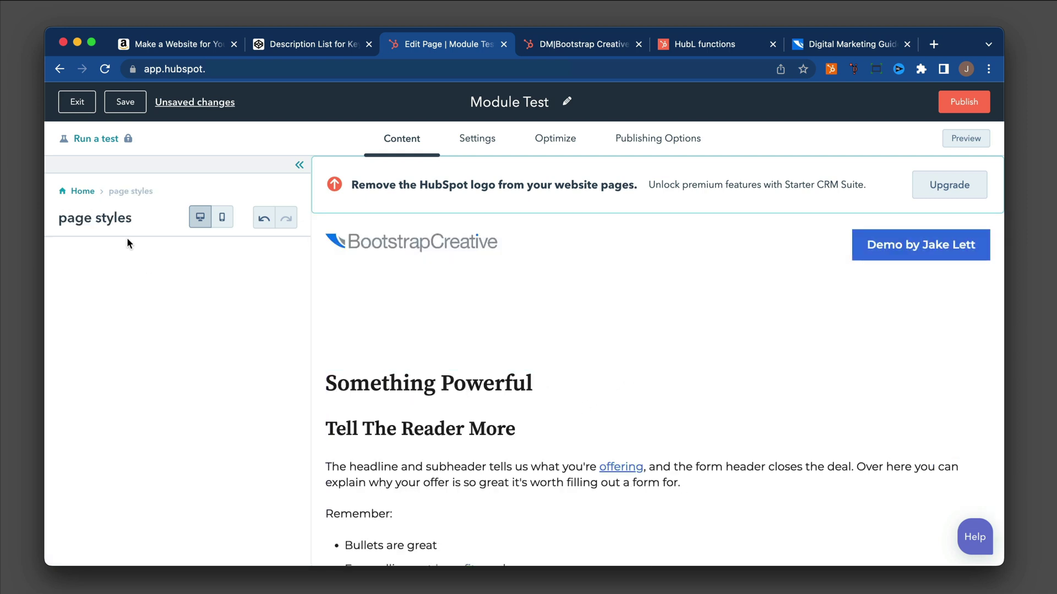
Delete one 'Something Powerful' module through the Contents outline's options menu
{"action": "left_click", "coordinate": [82, 191]}
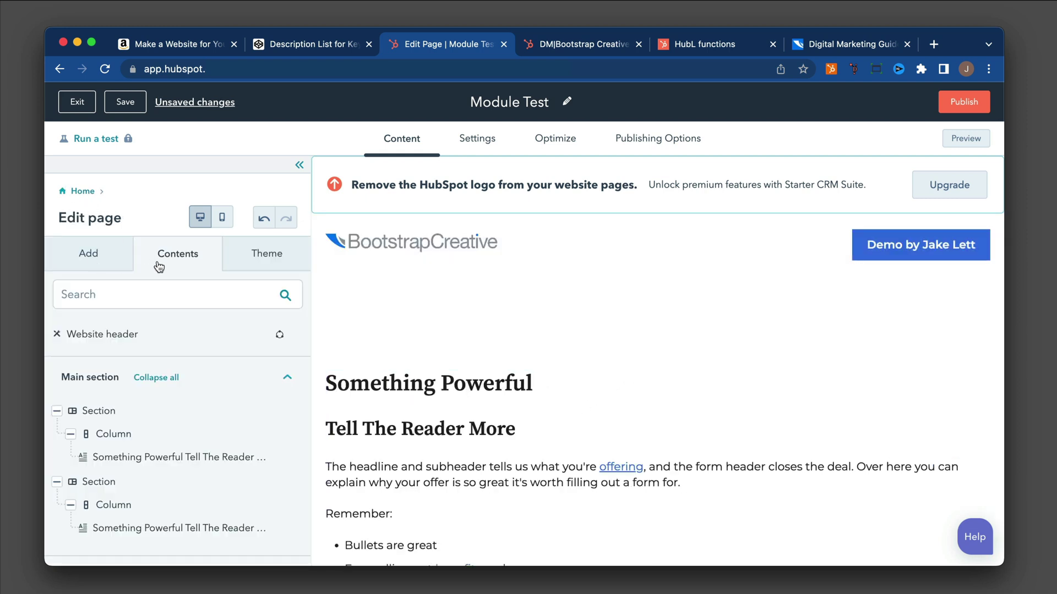
{"action": "scroll", "coordinate": [191, 360], "scroll_direction": "down", "scroll_amount": 2}
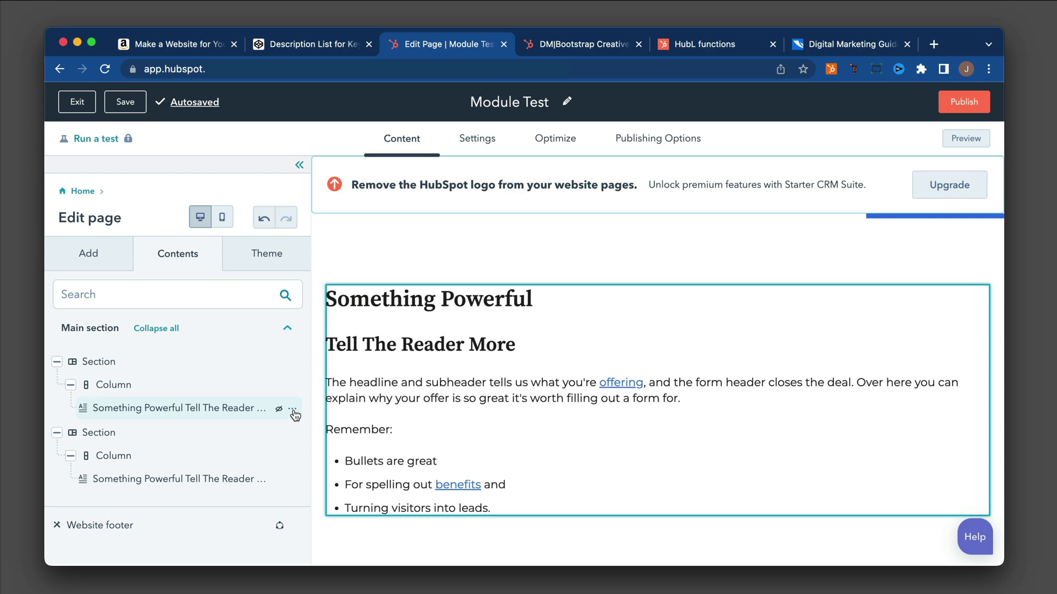
{"action": "left_click", "coordinate": [293, 410]}
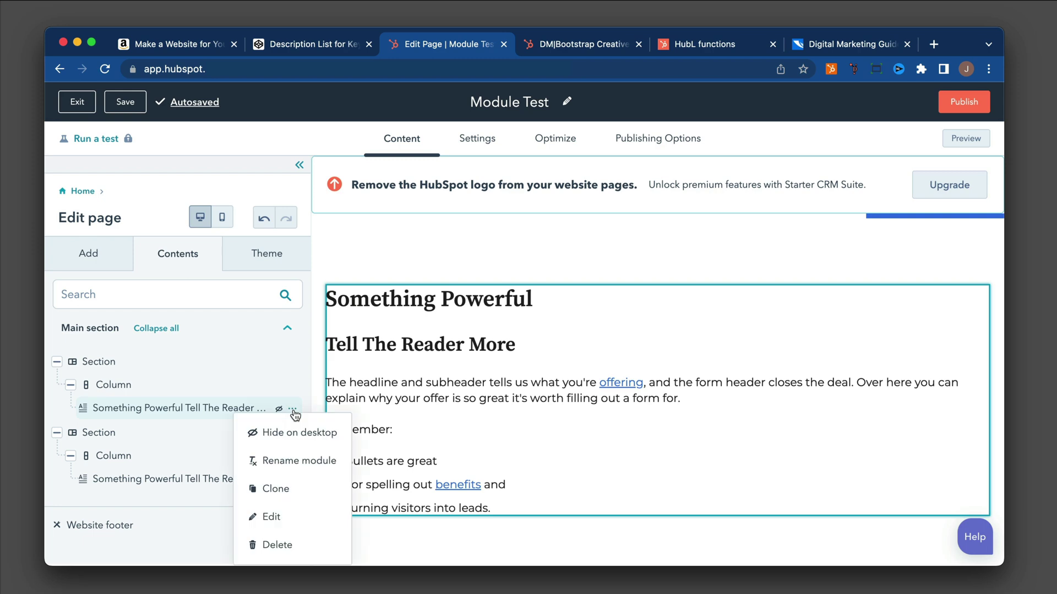
{"action": "left_click", "coordinate": [277, 545]}
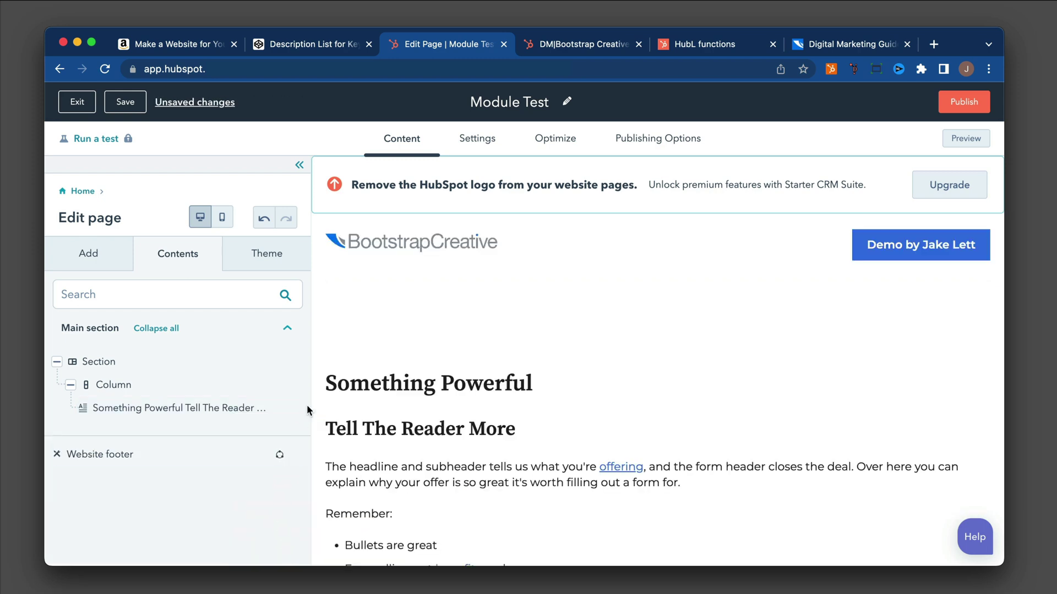